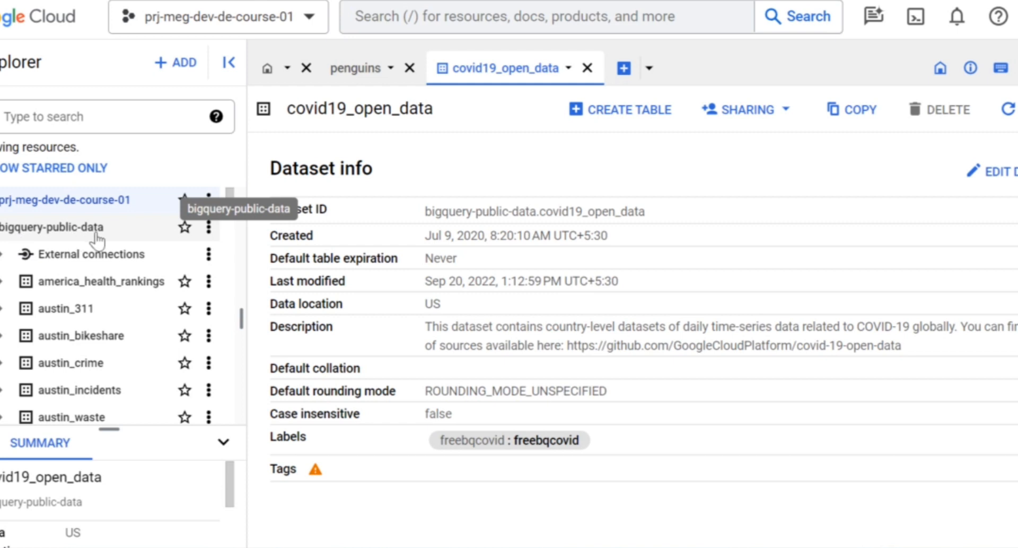
Browse the bigquery-public-data datasets listed in the explorer.
scroll(80, 292, "down", 5)
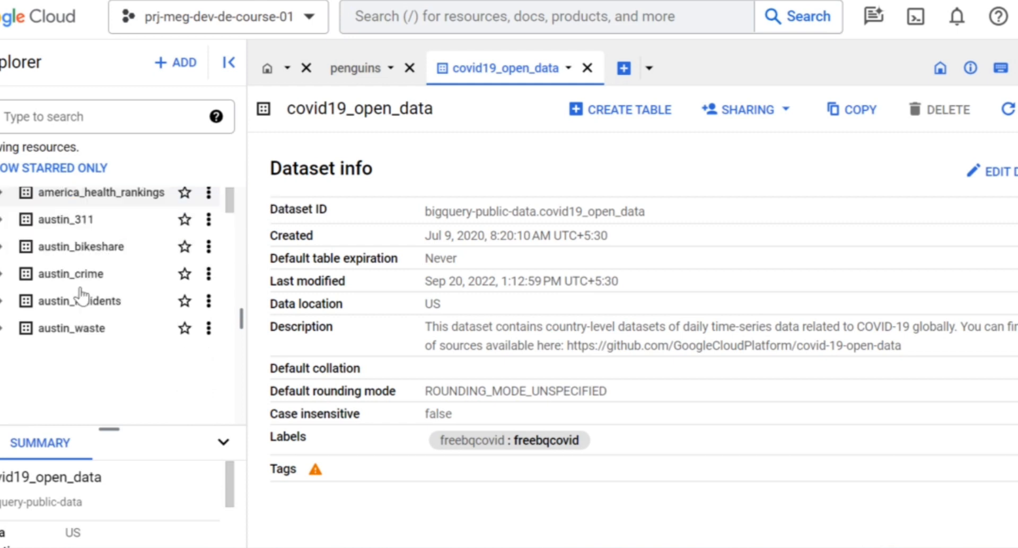
scroll(81, 296, "down", 4)
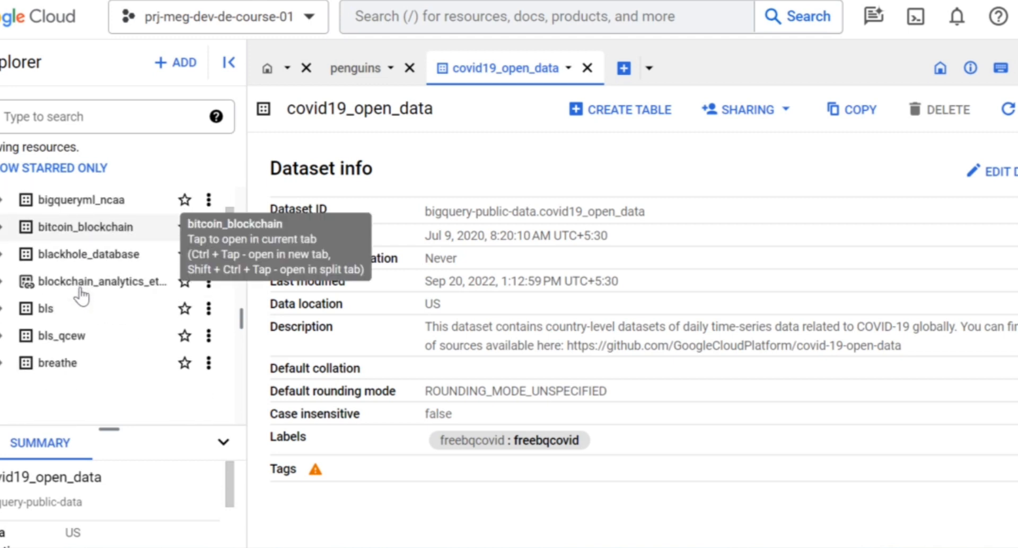
scroll(81, 295, "down", 3)
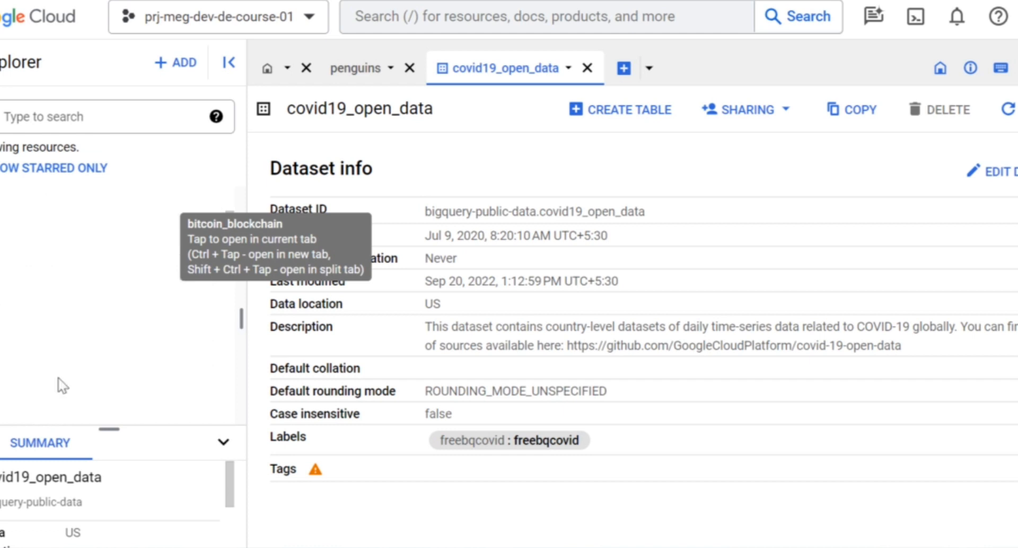
scroll(79, 291, "down", 4)
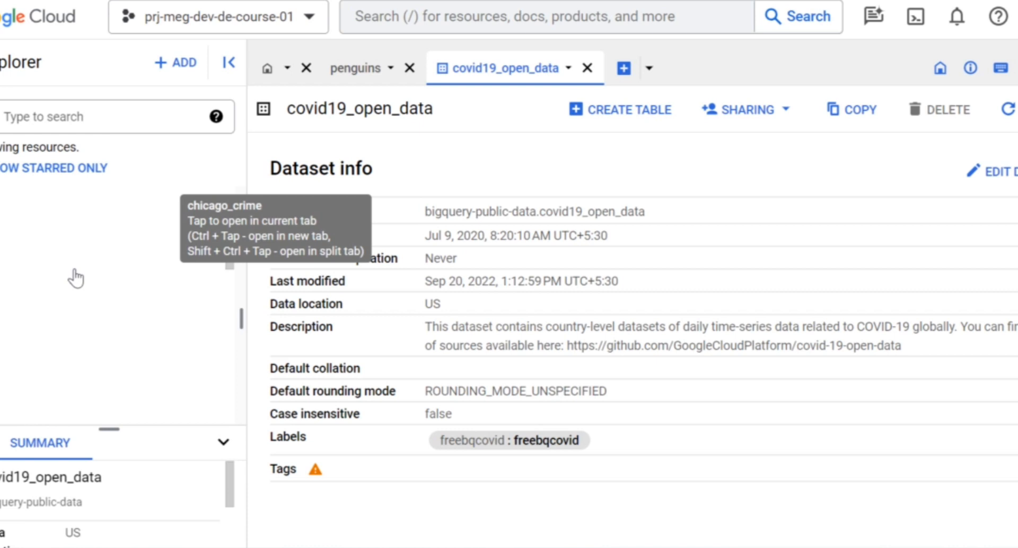
scroll(33, 231, "down", 3)
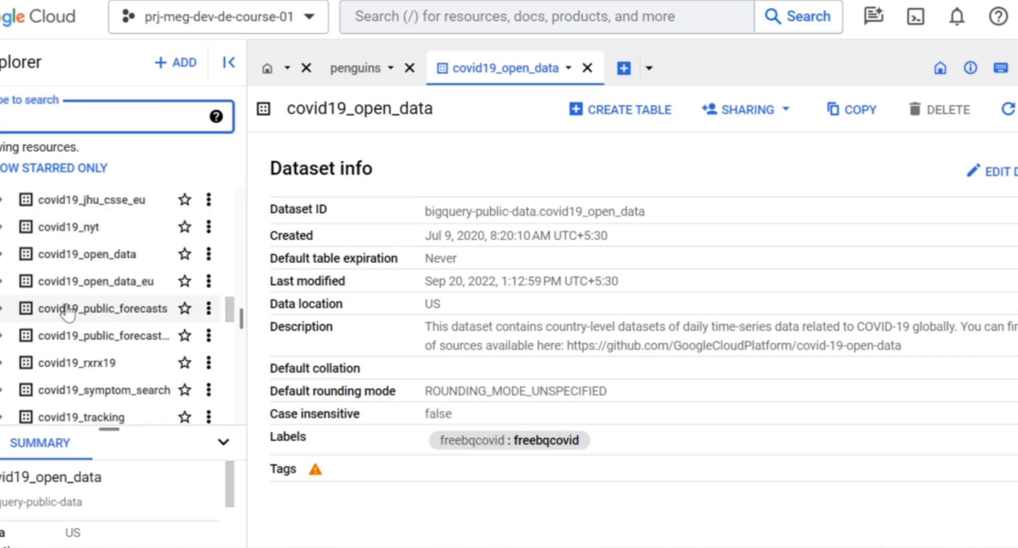
scroll(69, 312, "down", 3)
scroll(69, 314, "down", 3)
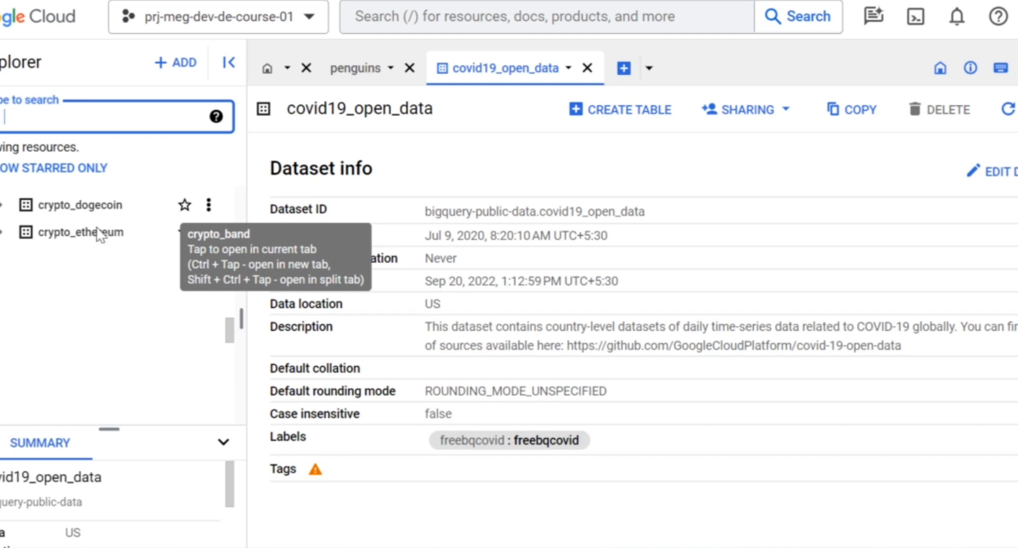
scroll(92, 315, "down", 2)
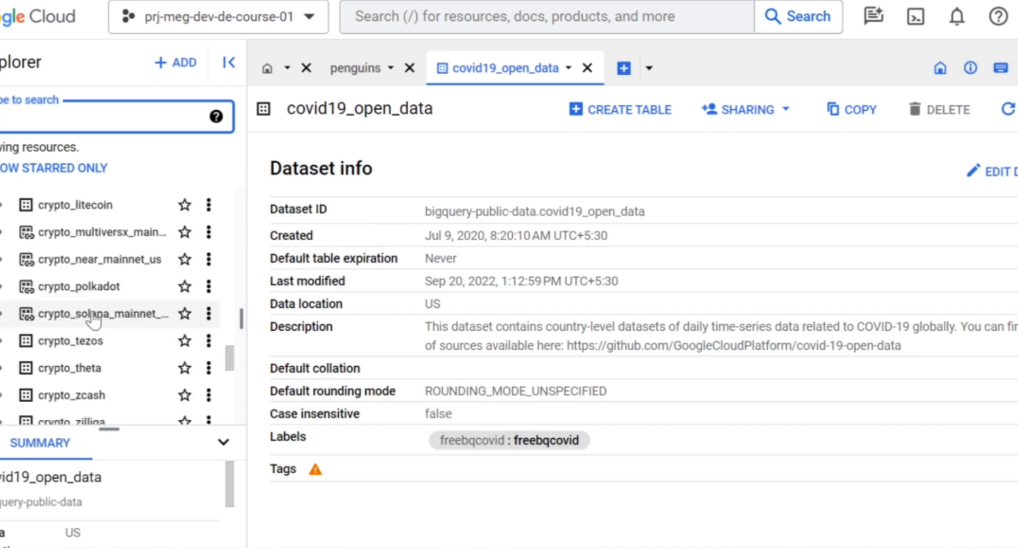
scroll(93, 320, "down", 5)
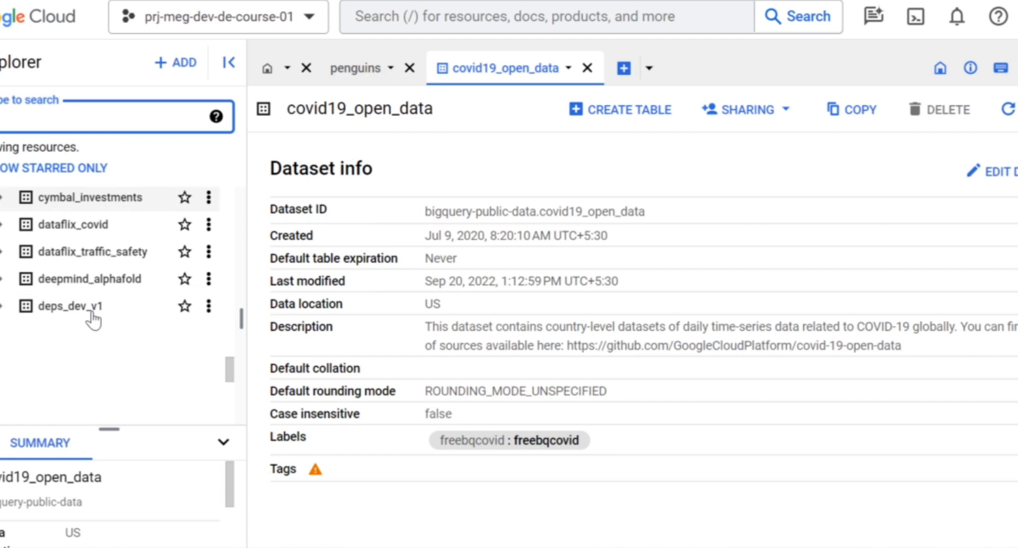
scroll(94, 320, "down", 2)
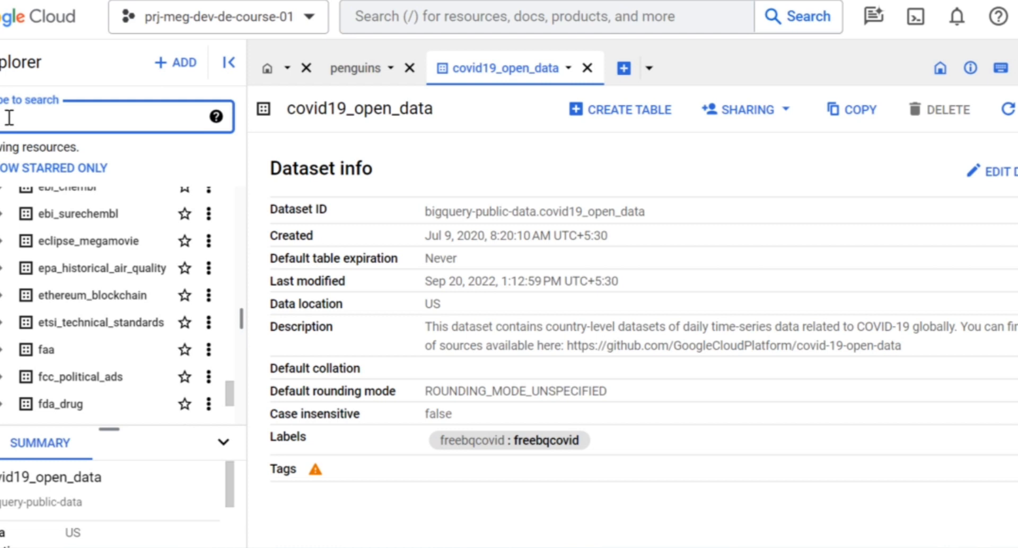
Search the explorer for ml dataset, then clear the search box.
type("ml")
left_click_drag(6, 118, 42, 118)
left_click(42, 118)
type("dataset")
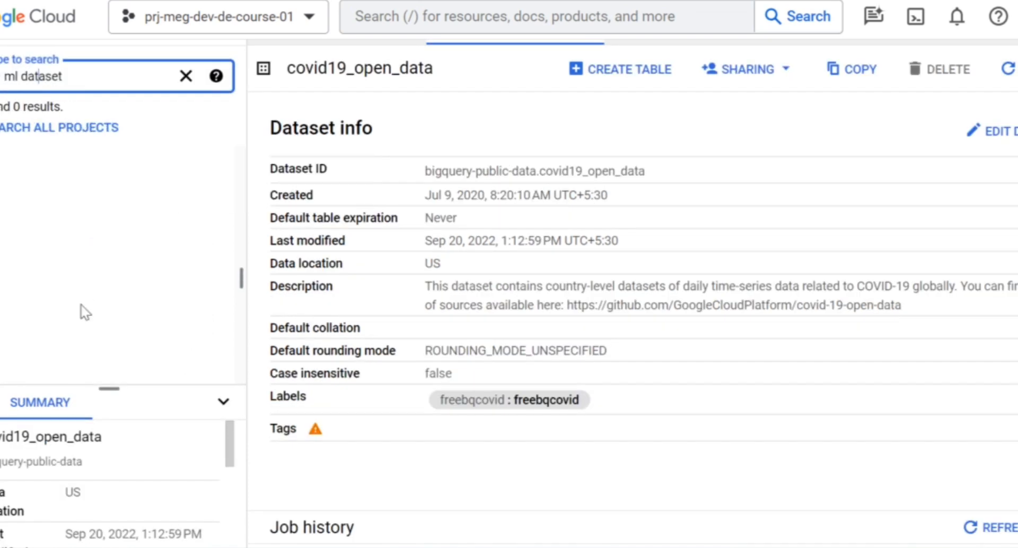
left_click(186, 77)
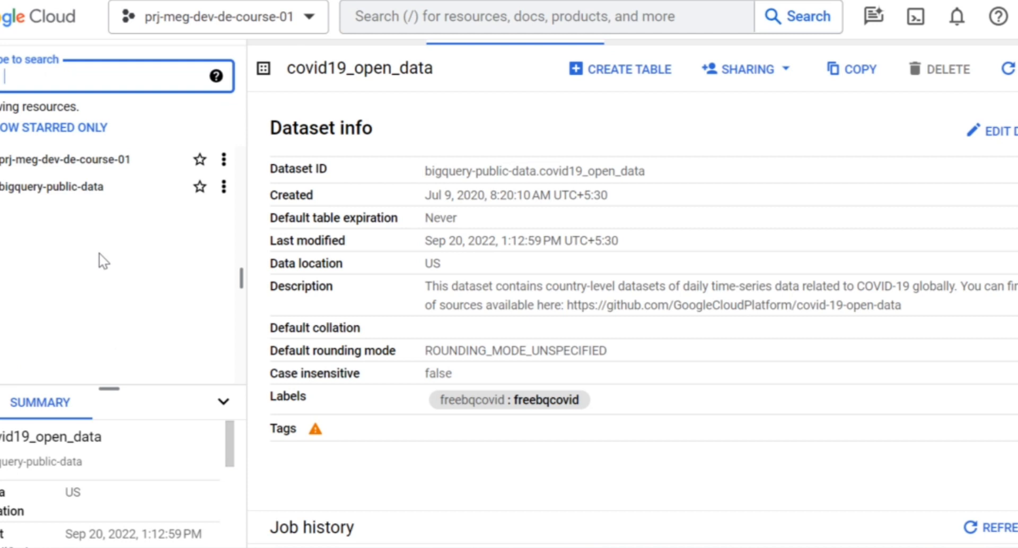
Scroll through the public datasets list, loading more entries, to locate the ml_datasets dataset.
scroll(75, 272, "down", 10)
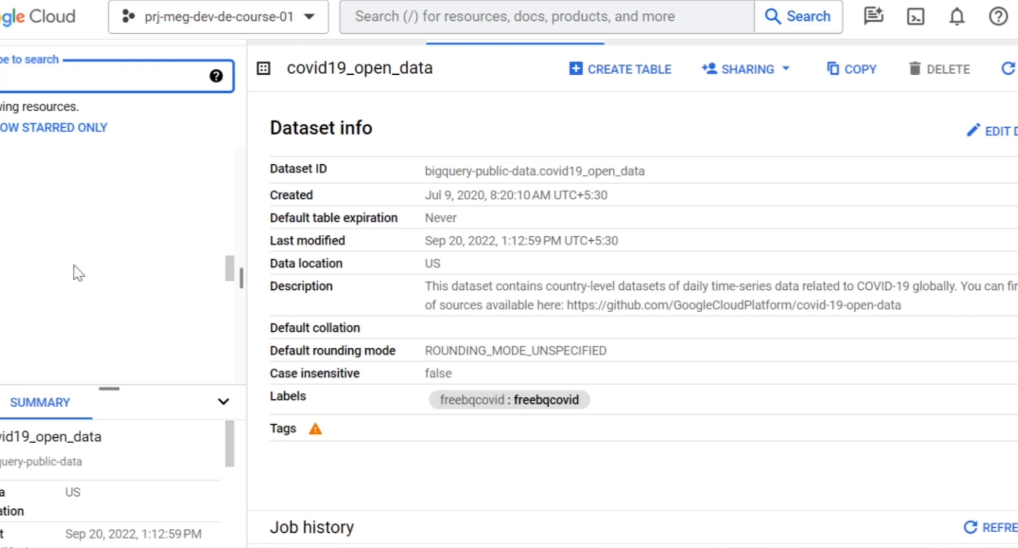
scroll(112, 249, "down", 5)
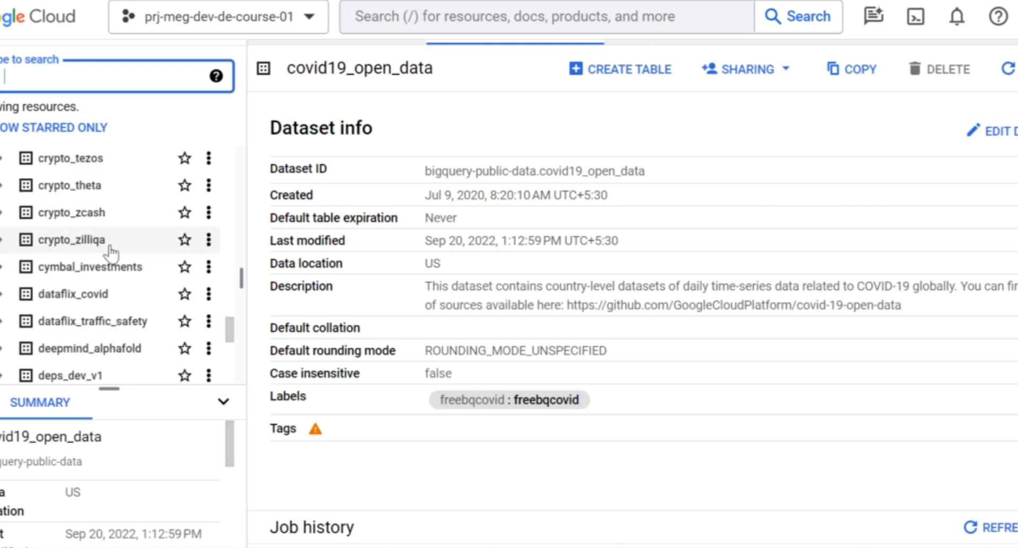
scroll(112, 253, "down", 5)
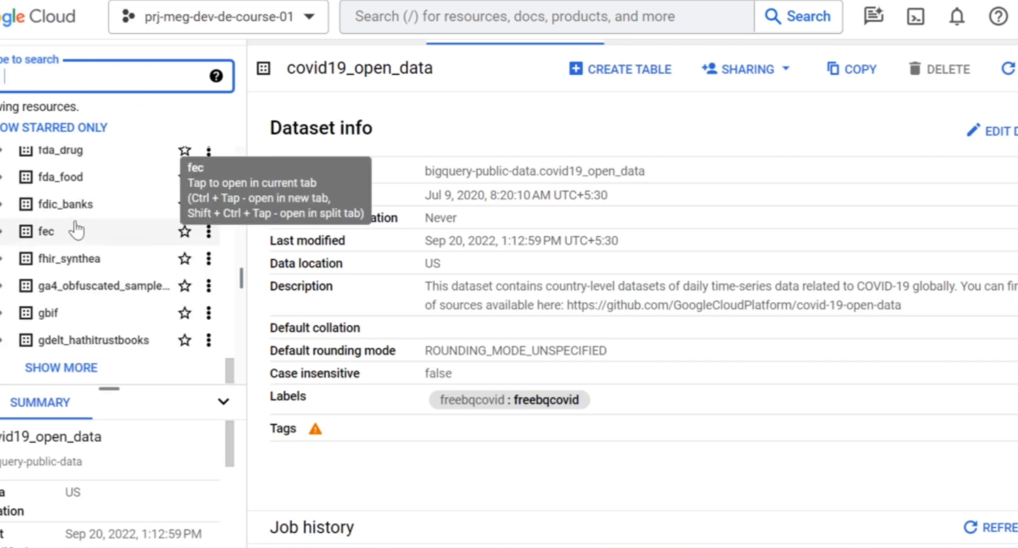
left_click(75, 374)
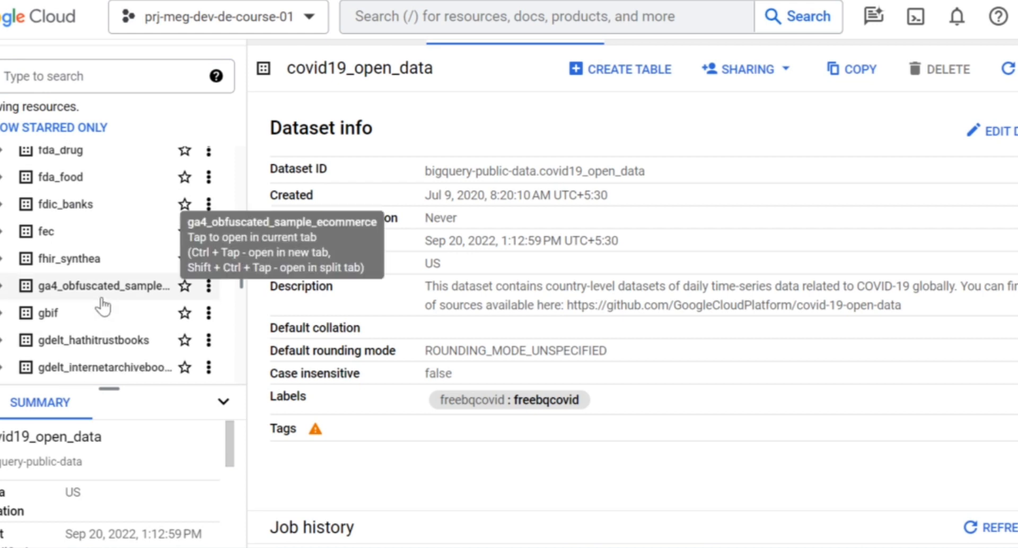
scroll(102, 306, "down", 10)
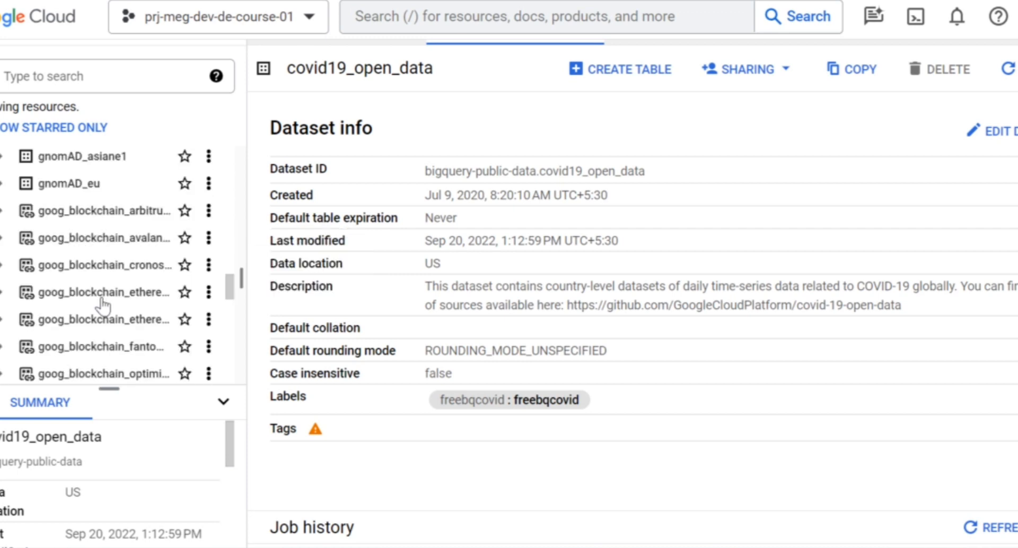
scroll(103, 307, "down", 5)
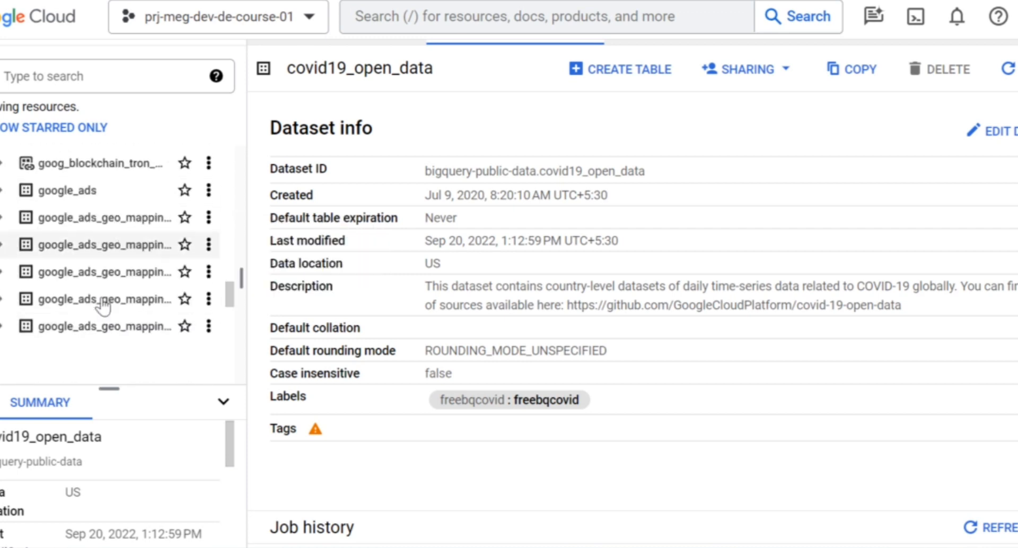
scroll(102, 306, "down", 5)
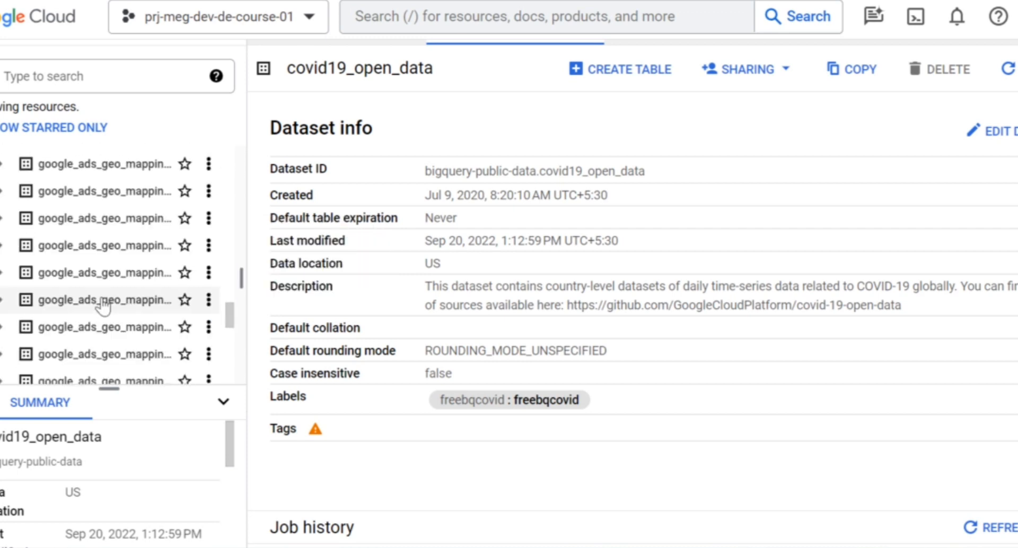
scroll(103, 307, "down", 3)
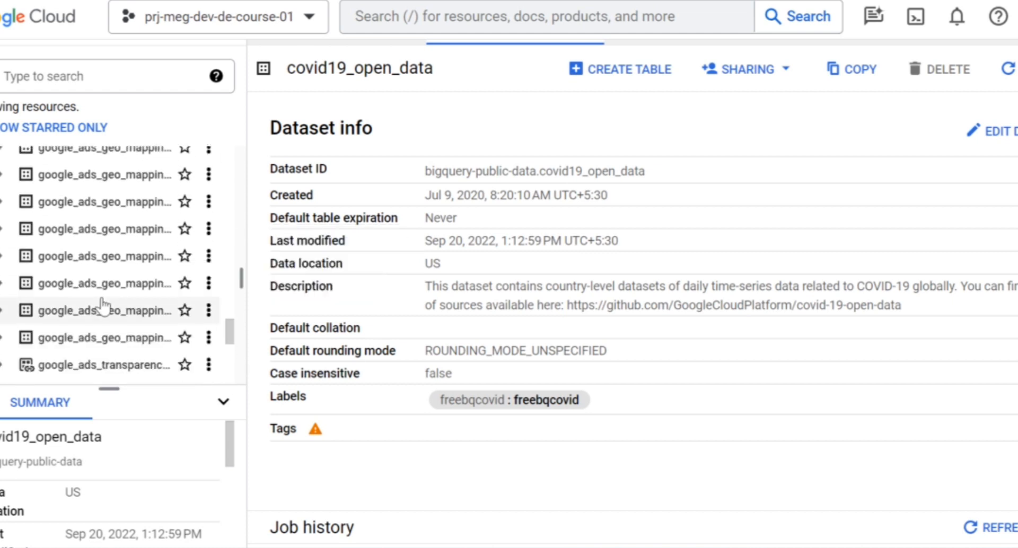
scroll(103, 307, "down", 10)
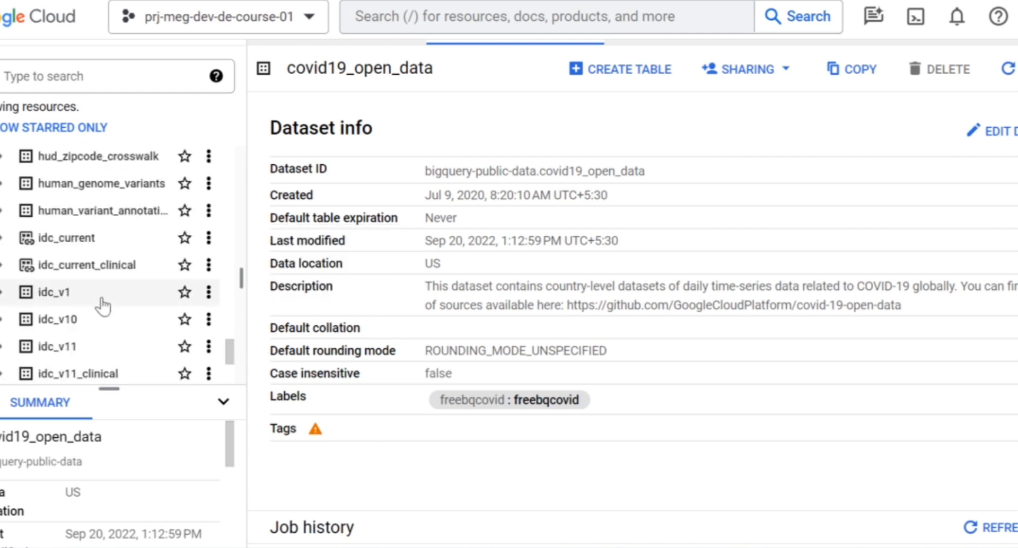
scroll(103, 306, "down", 7)
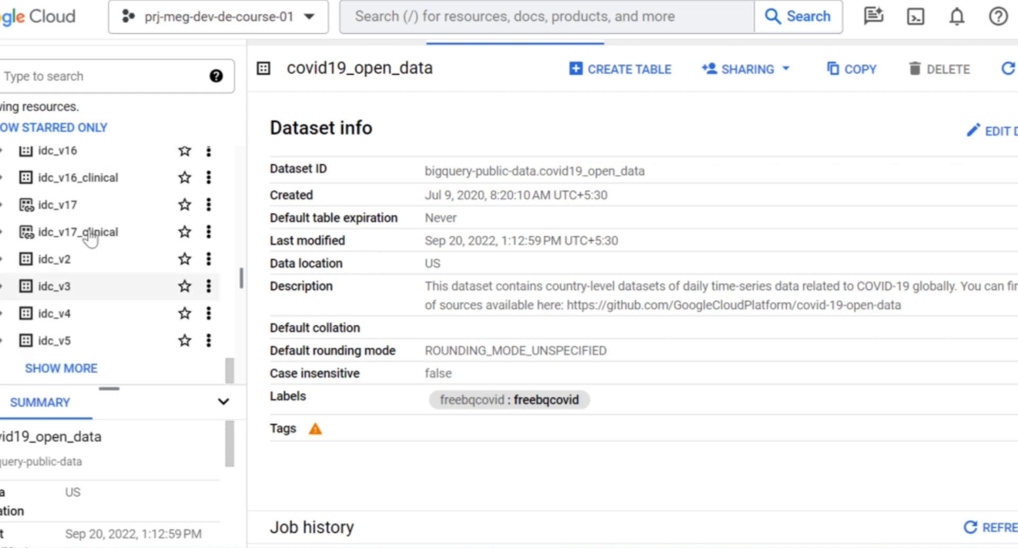
left_click(79, 370)
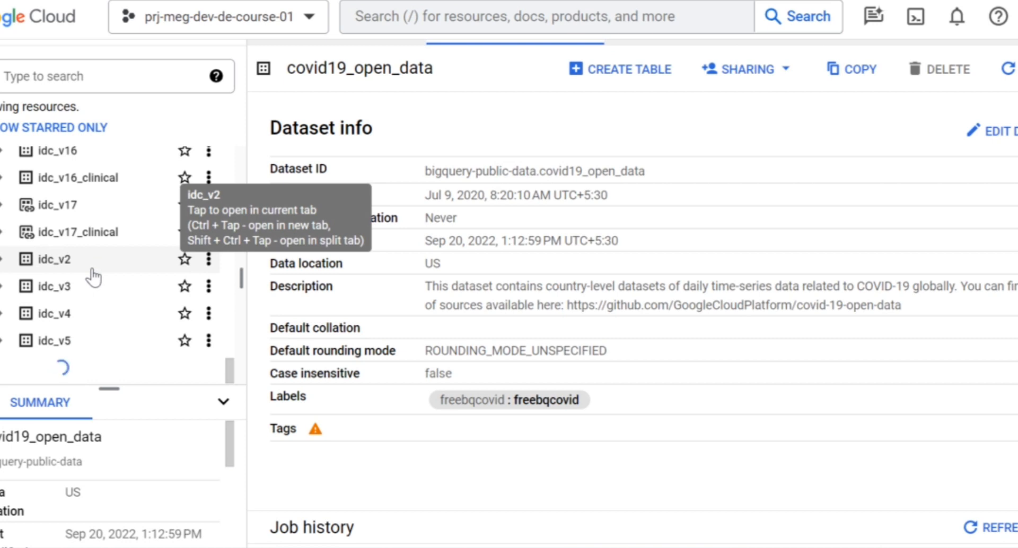
scroll(94, 276, "down", 10)
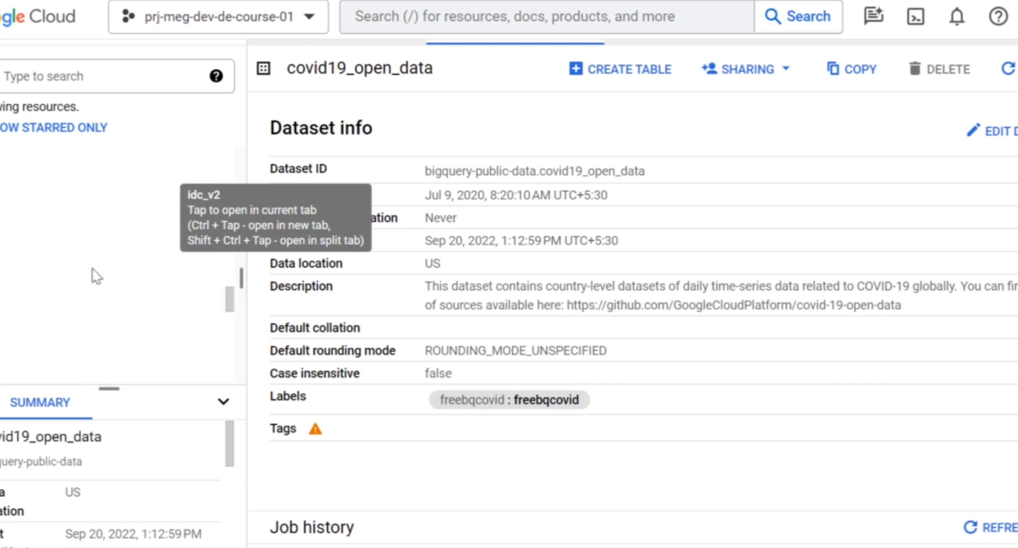
scroll(94, 276, "down", 10)
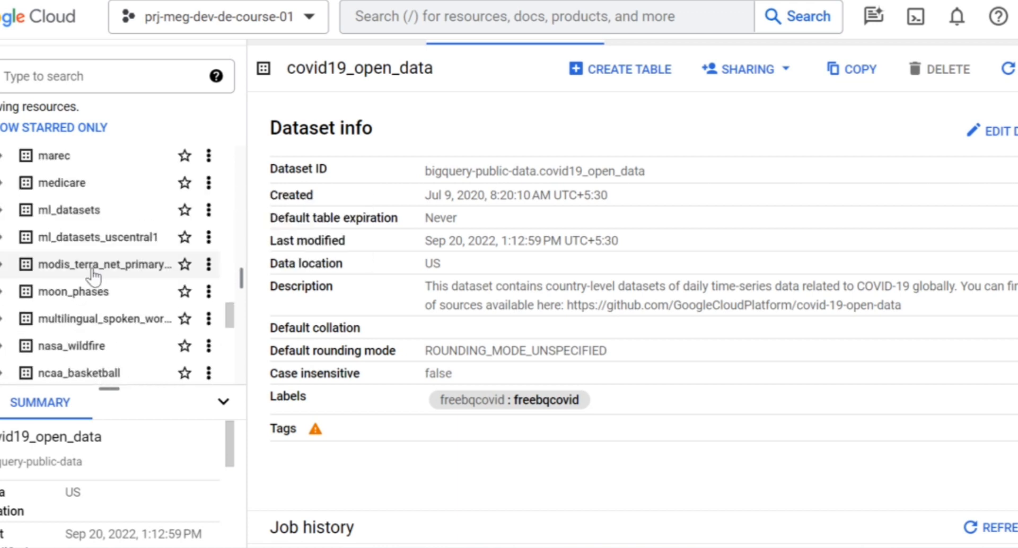
Open the ml_datasets dataset and expand it to list its tables.
left_click(89, 222)
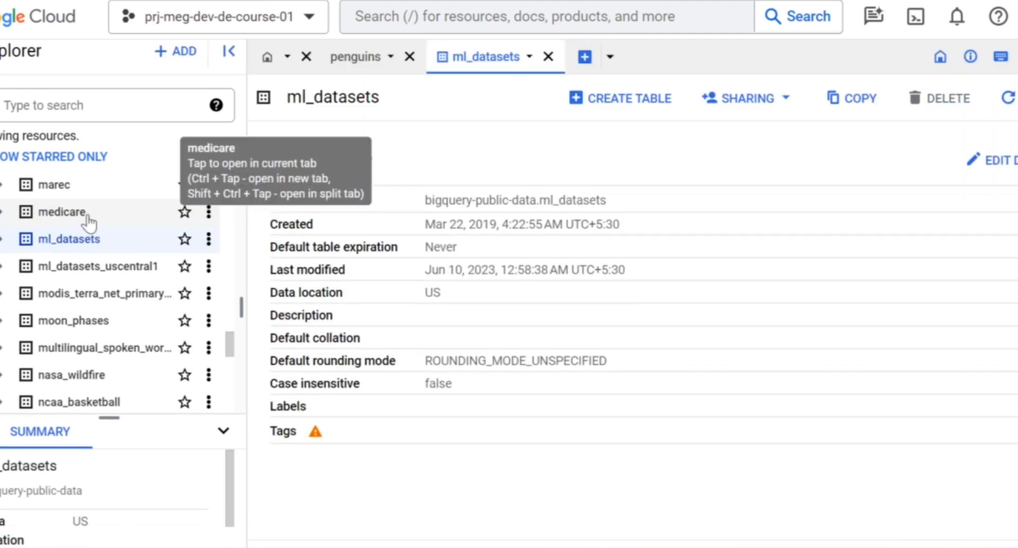
left_click(3, 239)
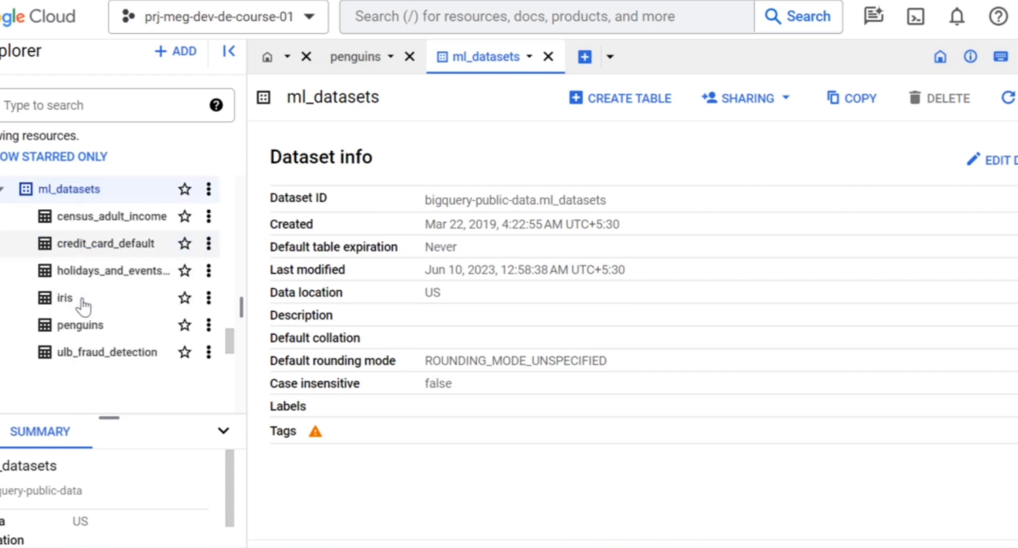
Open the penguins table in ml_datasets and view its schema and table details.
scroll(83, 307, "down", 1)
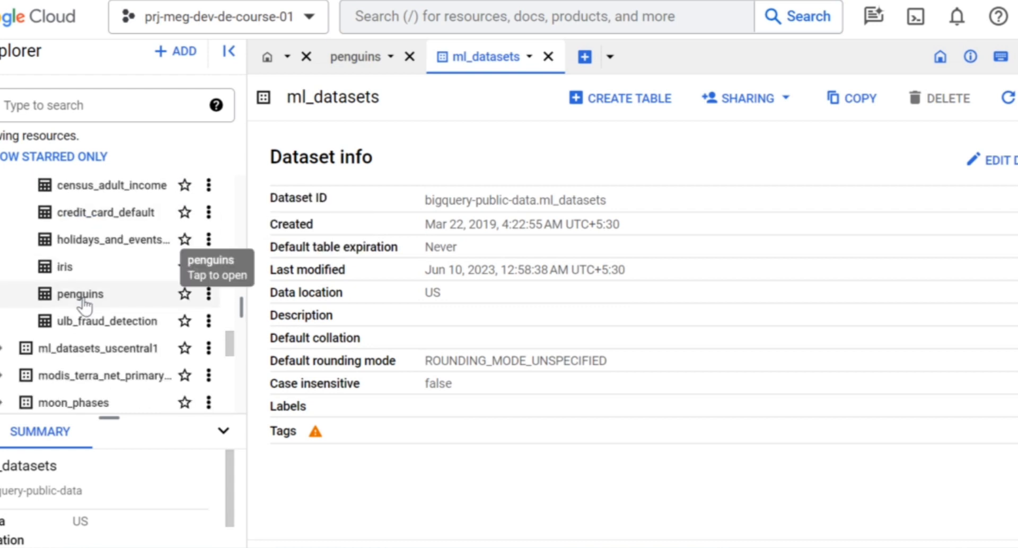
left_click(83, 299)
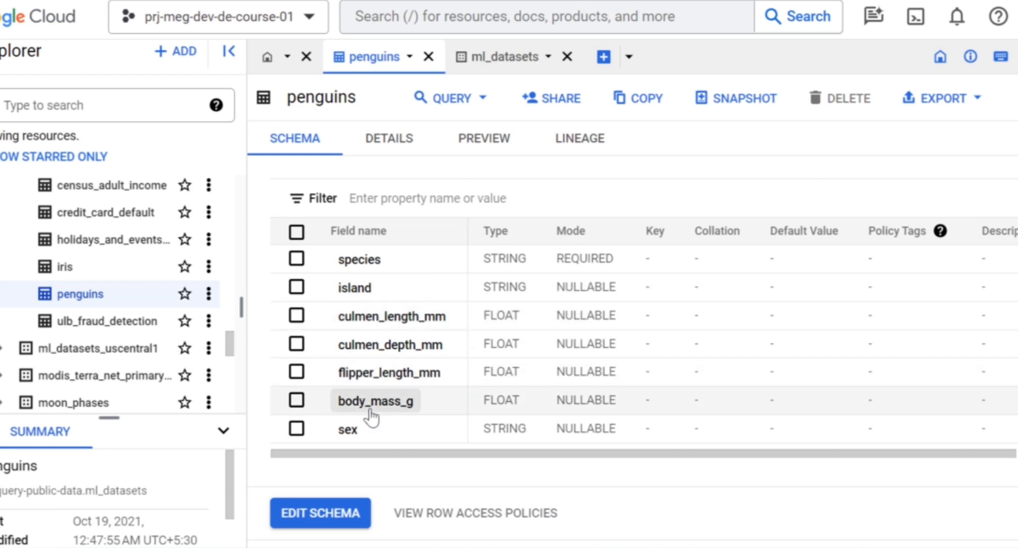
scroll(371, 417, "down", 1)
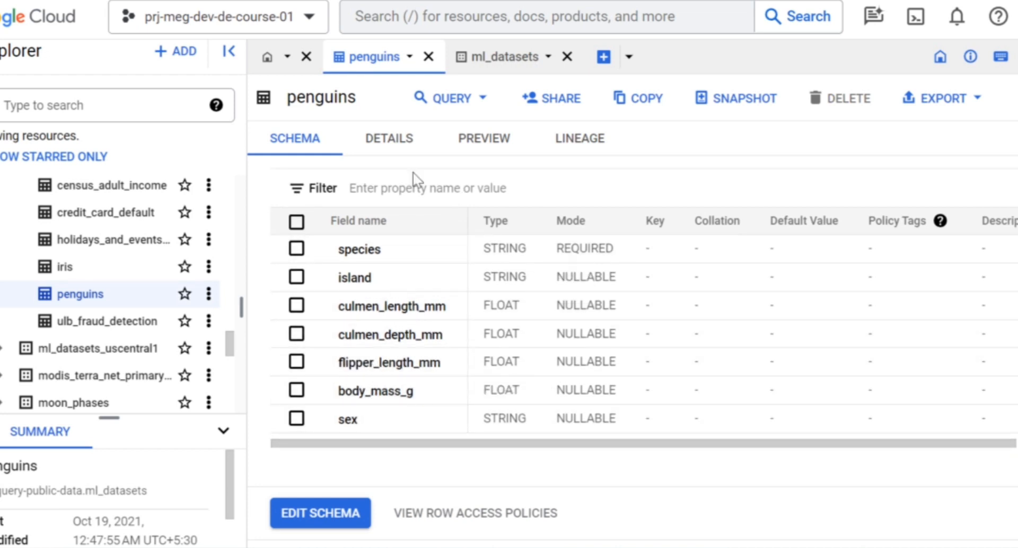
left_click(381, 151)
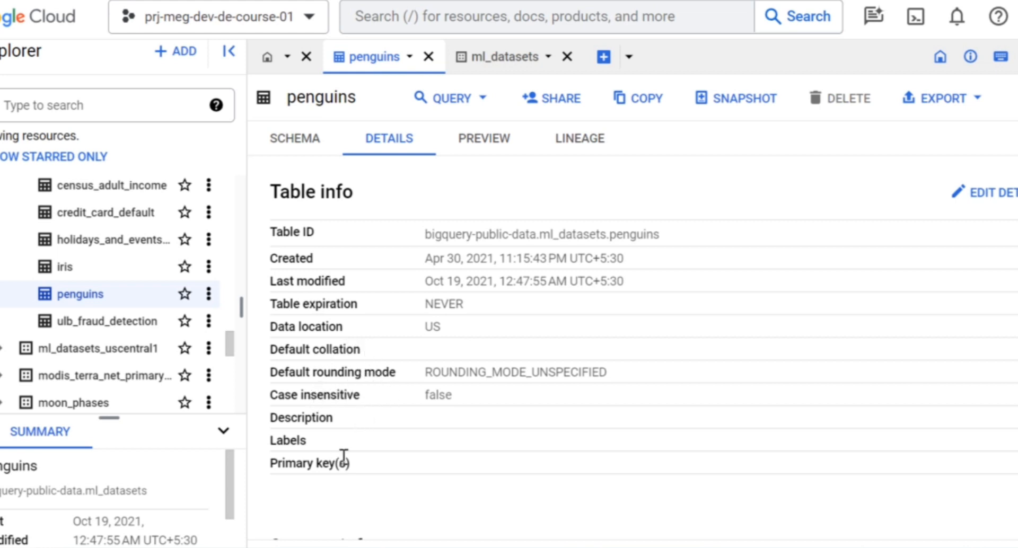
Preview the penguins table data, scrolling through its rows and columns.
left_click(480, 154)
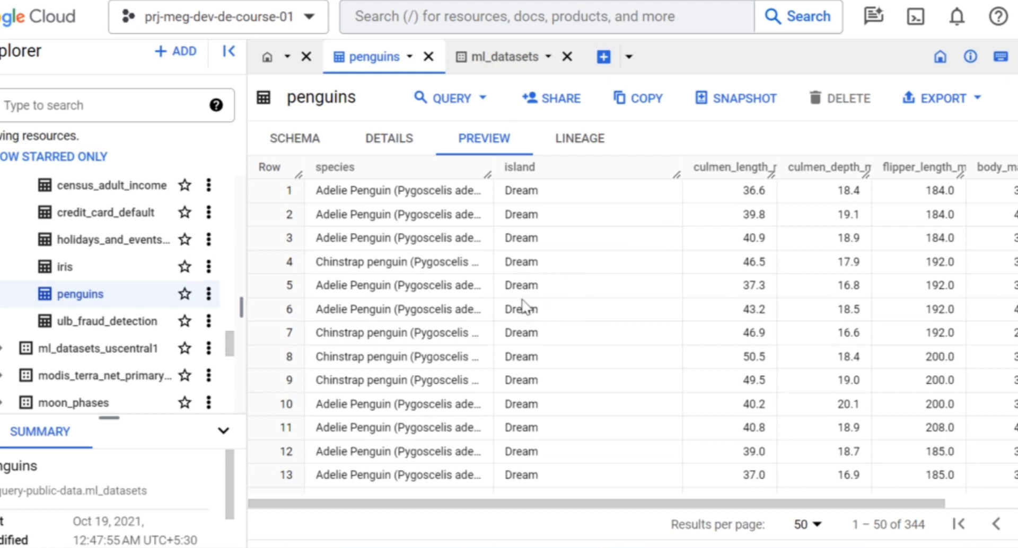
scroll(525, 306, "down", 5)
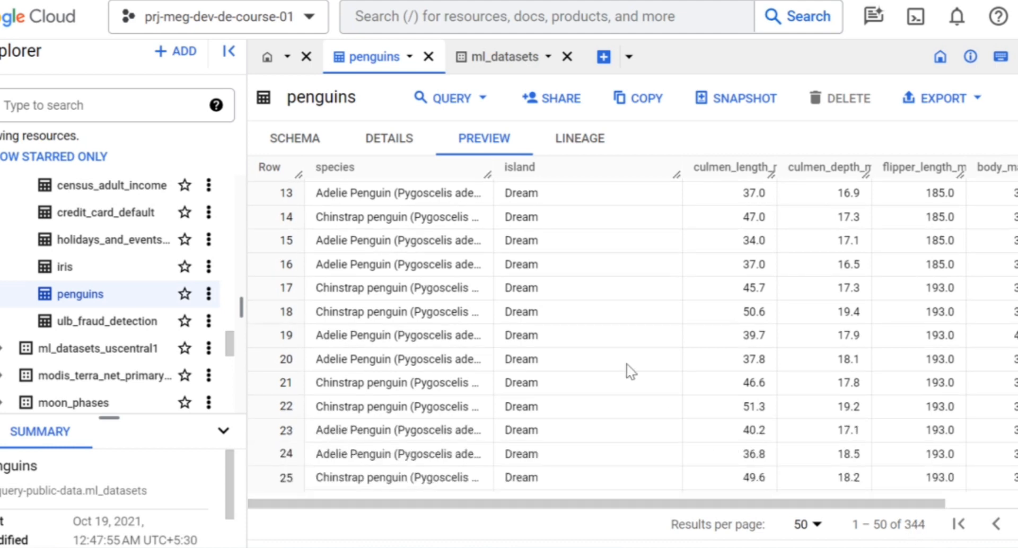
scroll(603, 352, "down", 1)
scroll(690, 279, "up", 1)
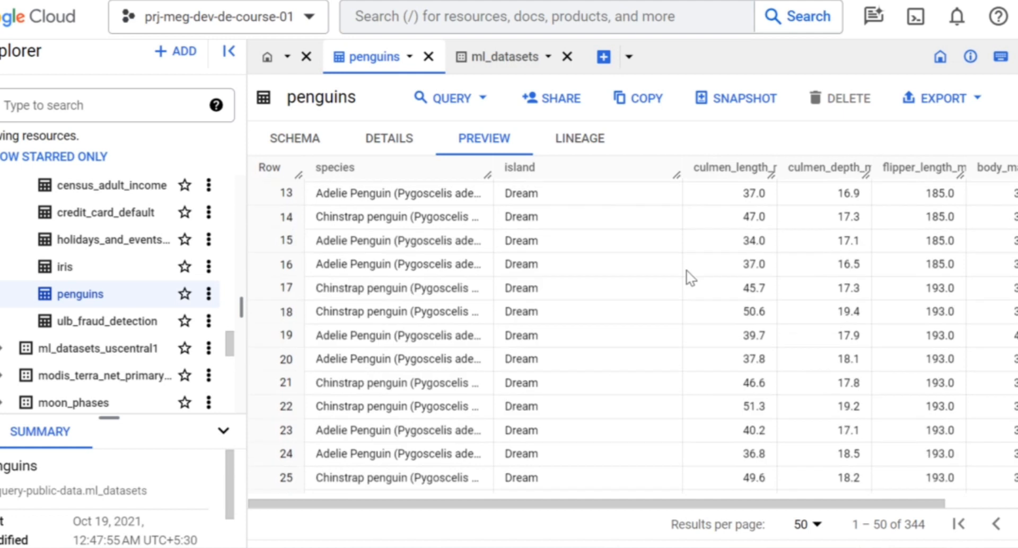
scroll(732, 246, "right", 3)
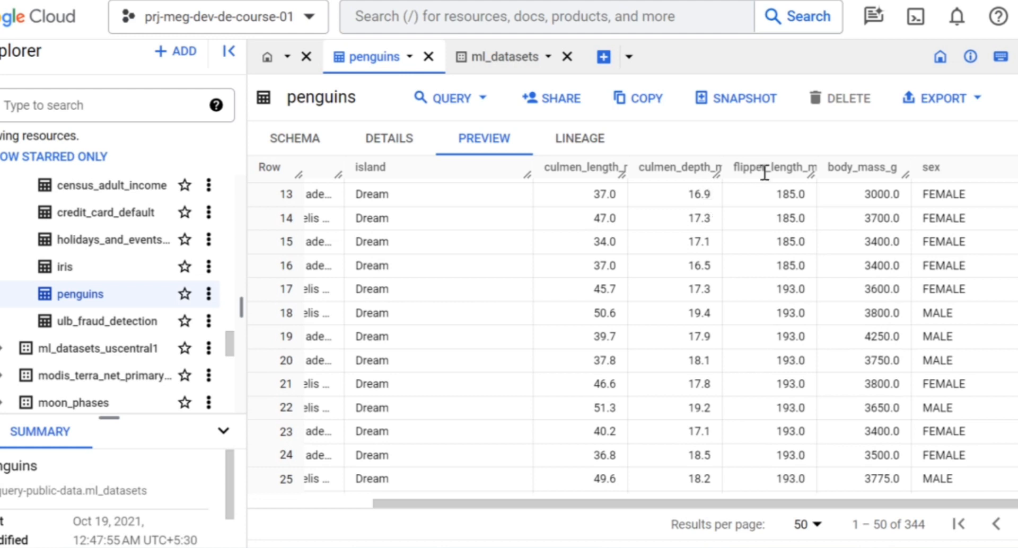
scroll(540, 260, "left", 1)
scroll(540, 260, "left", 5)
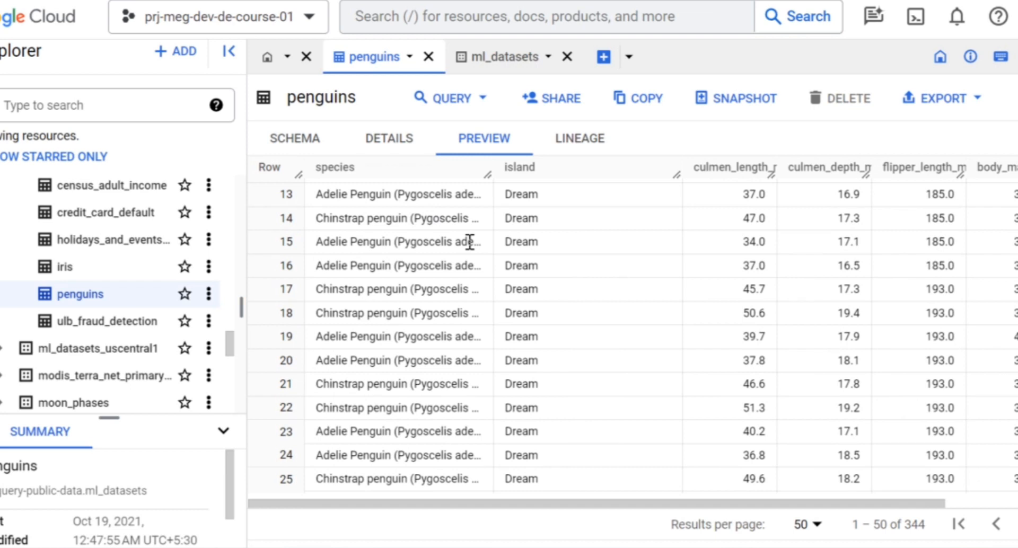
Scroll the penguins table preview back to the first rows and across to further columns.
scroll(353, 194, "up", 5)
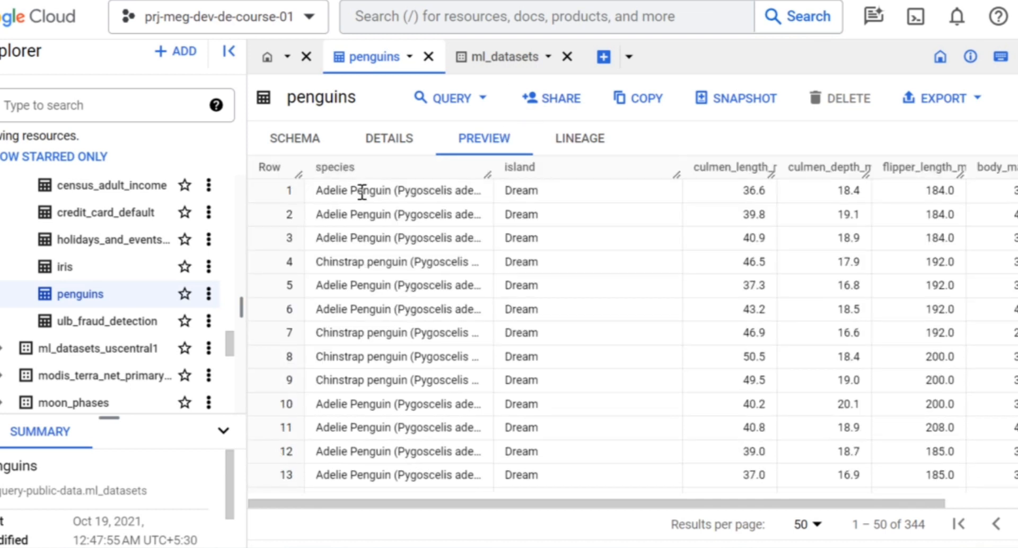
scroll(586, 206, "right", 2)
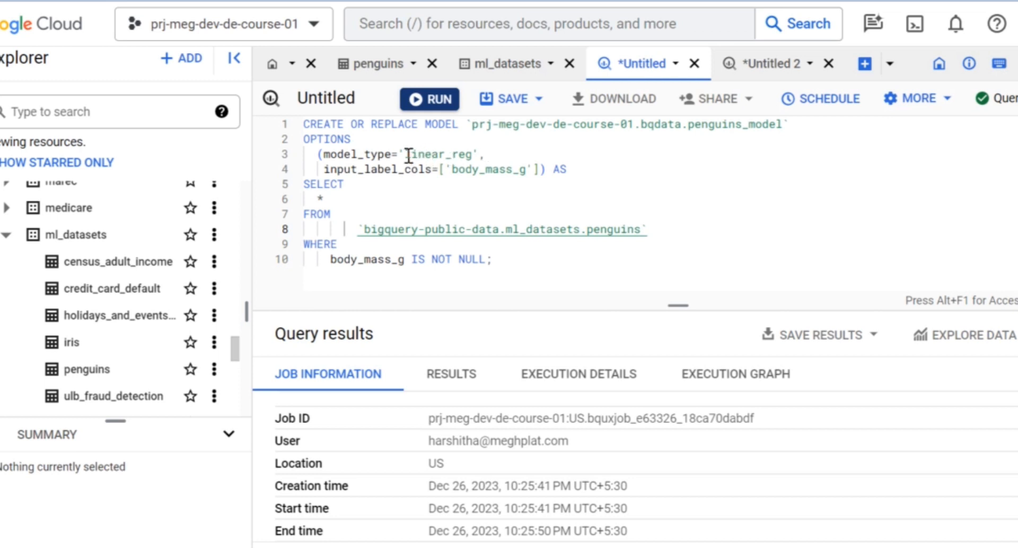
Run the CREATE OR REPLACE MODEL query building bqdata.penguins_model as linear_reg with body_mass_g as label, then view its execution details.
double_click(451, 154)
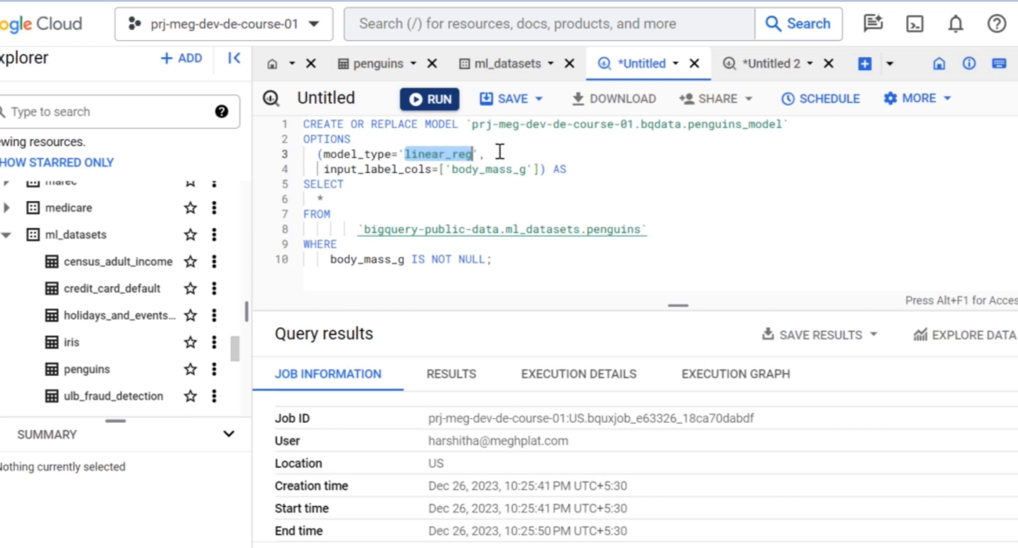
key("shift+Right")
key("Right")
key("Right")
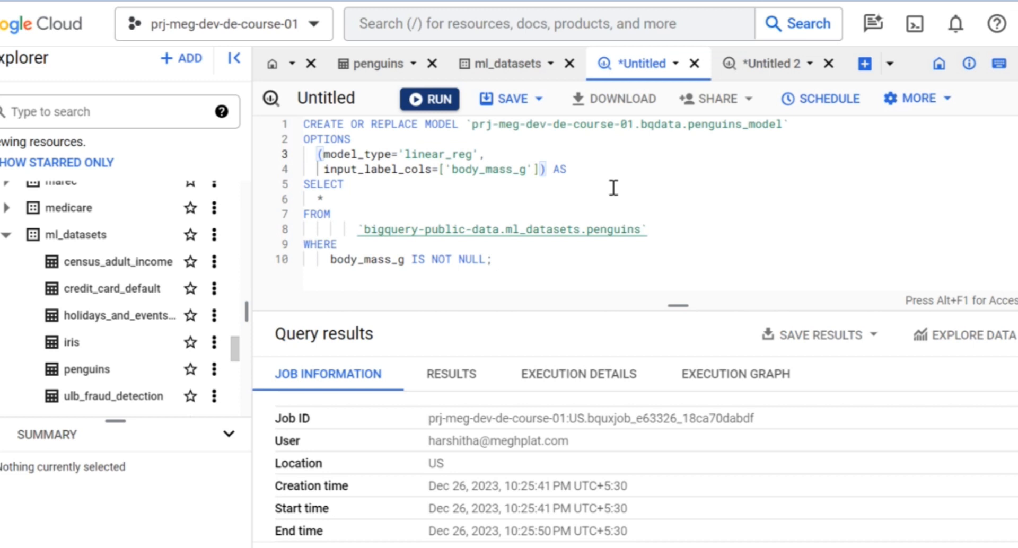
key("Down")
key("Down")
key("shift+Home")
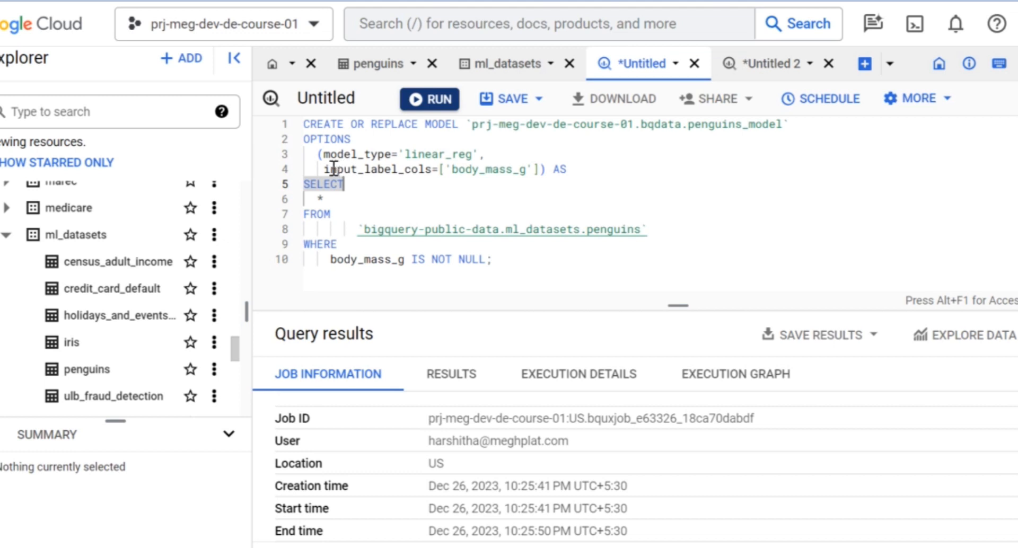
left_click(339, 170)
double_click(392, 169)
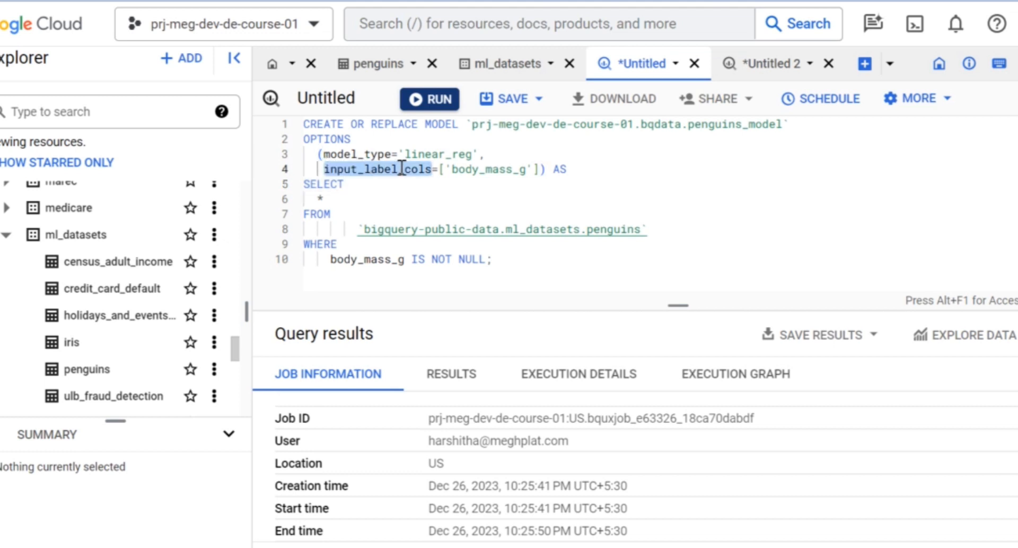
left_click(416, 195)
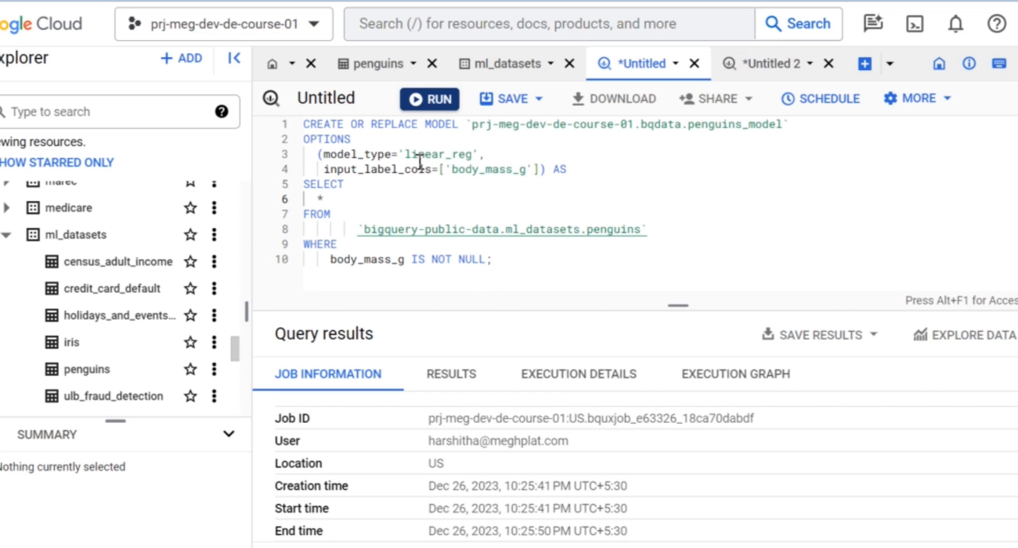
left_click(428, 101)
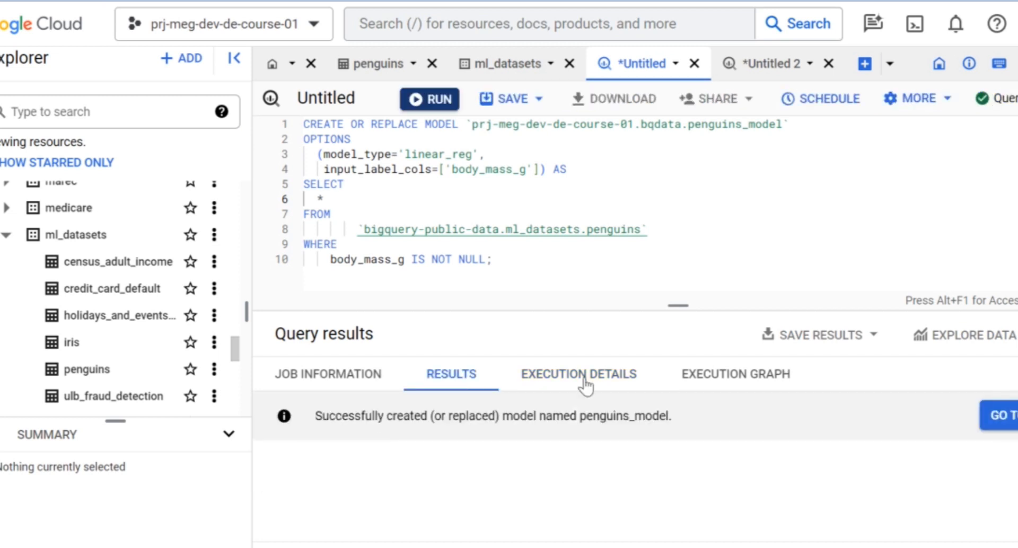
double_click(527, 379)
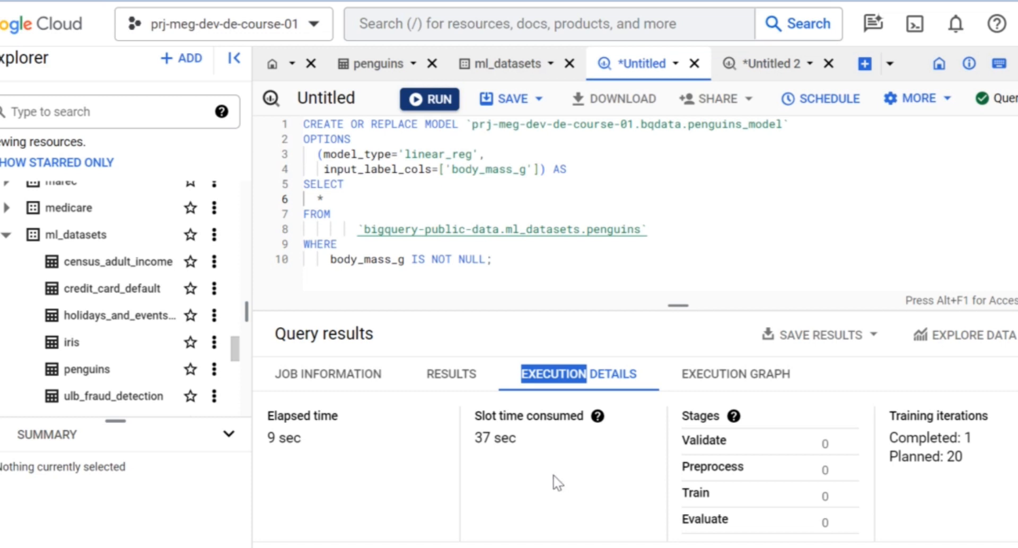
Open penguins_model under bqdata's Models and scroll through its model details and training options.
scroll(113, 245, "up", 5)
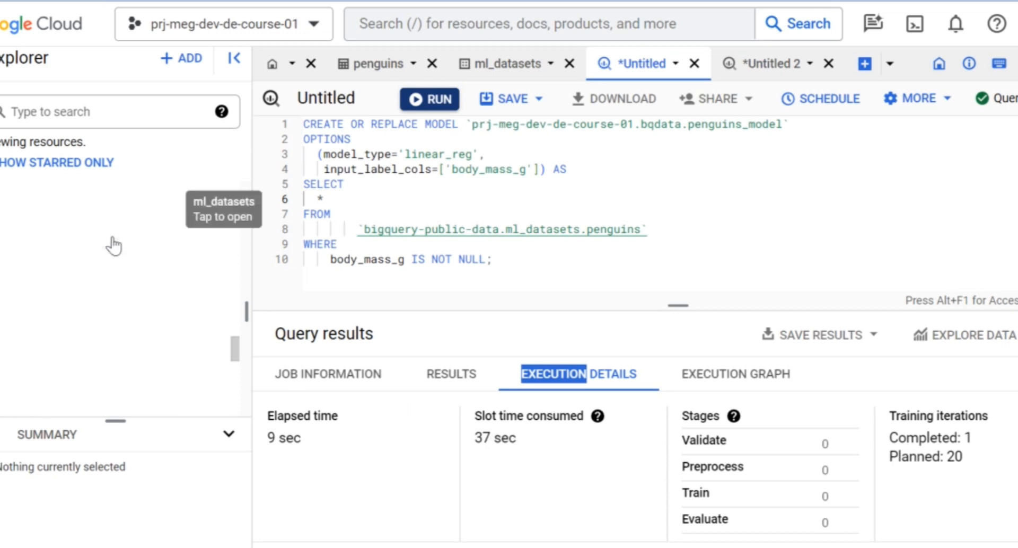
scroll(131, 229, "up", 5)
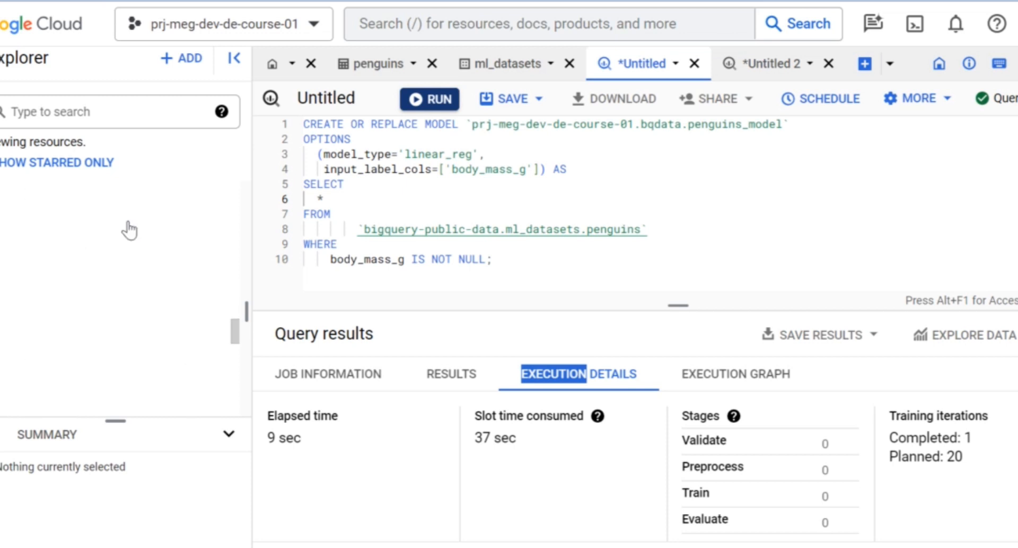
scroll(131, 230, "up", 5)
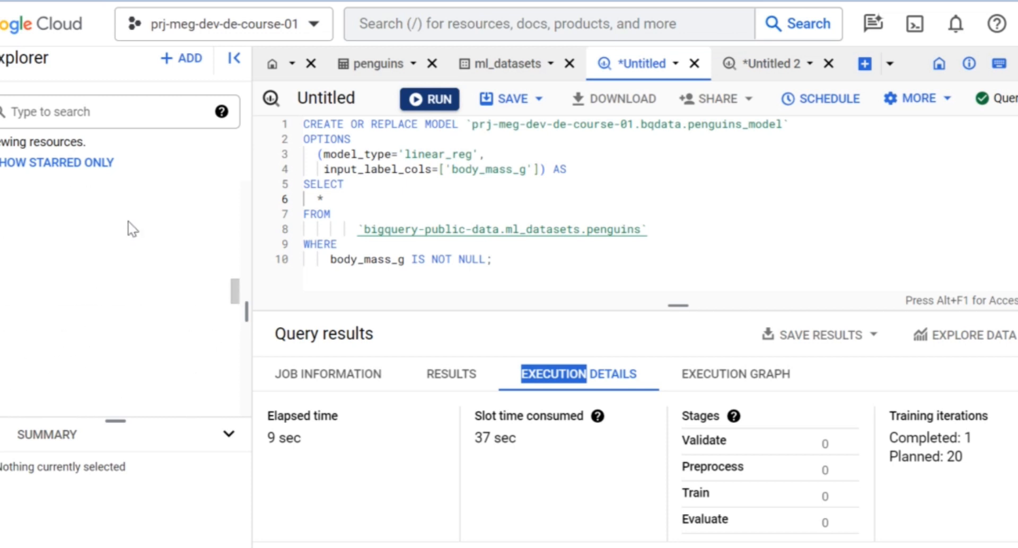
scroll(237, 256, "up", 5)
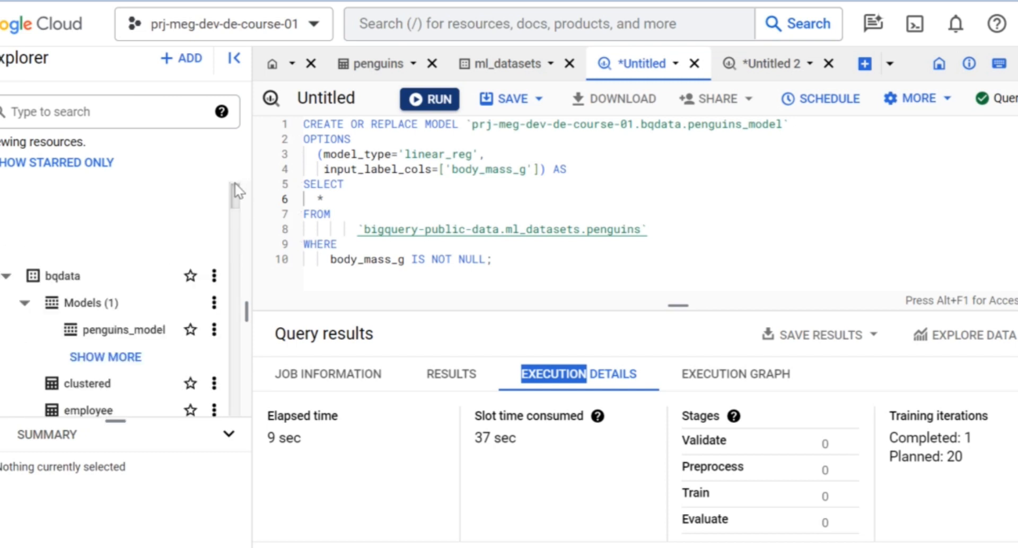
left_click(123, 328)
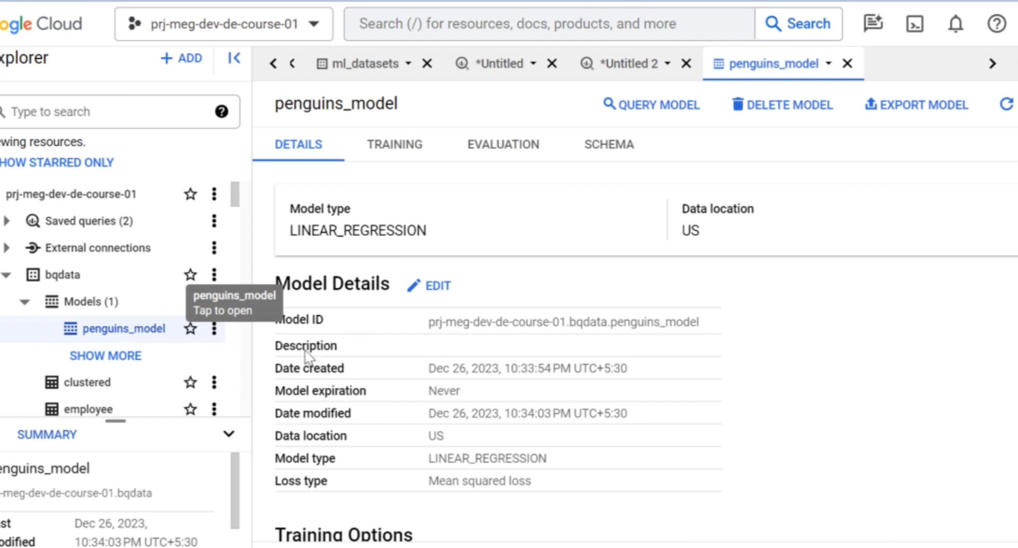
scroll(377, 296, "down", 2)
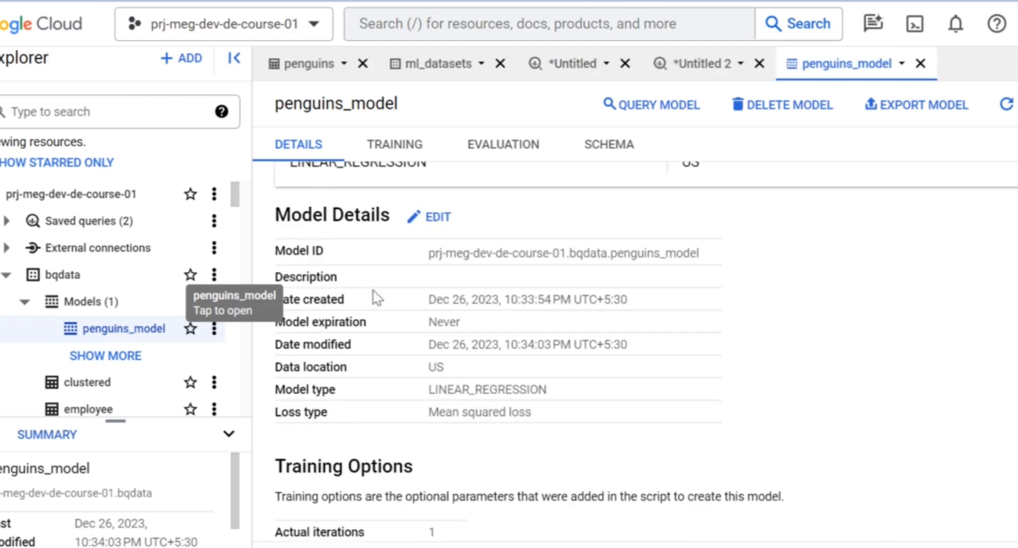
scroll(385, 291, "up", 2)
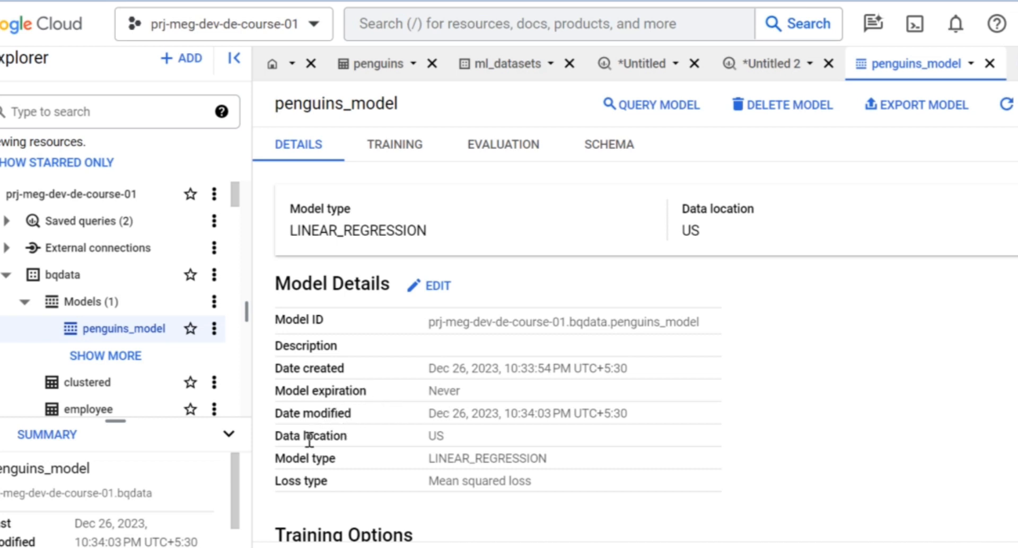
scroll(355, 445, "down", 1)
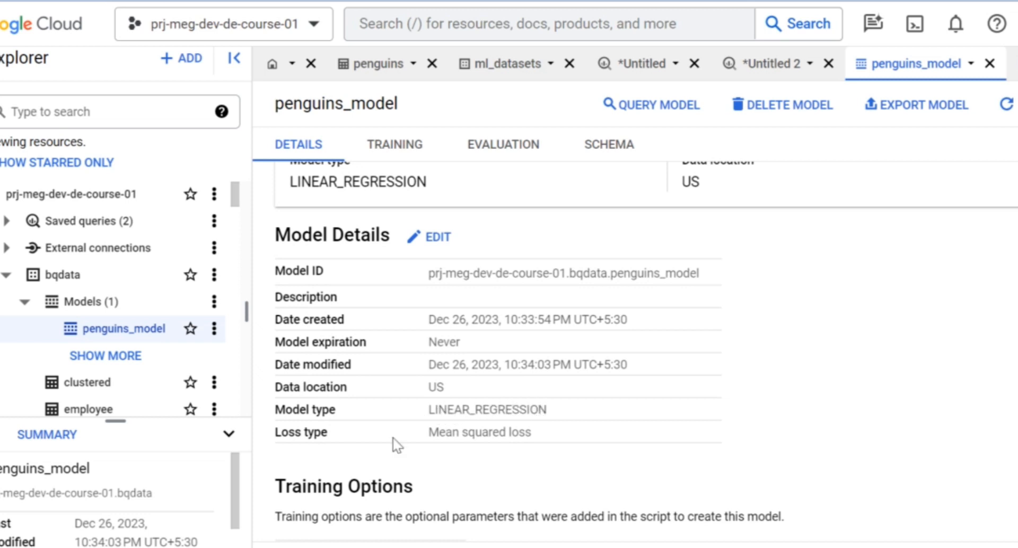
scroll(375, 442, "down", 3)
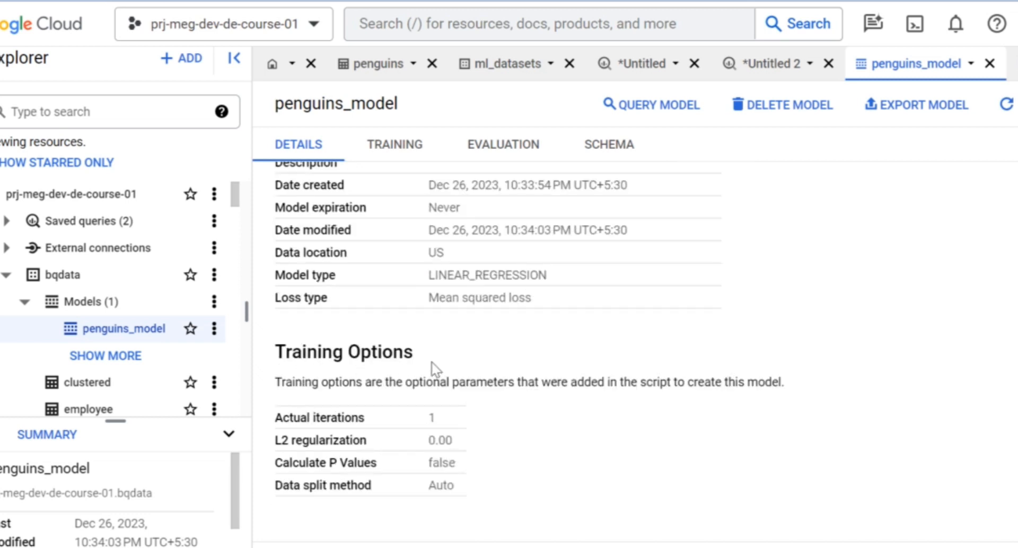
Inspect the model's training results, switching between table and graph views.
double_click(391, 151)
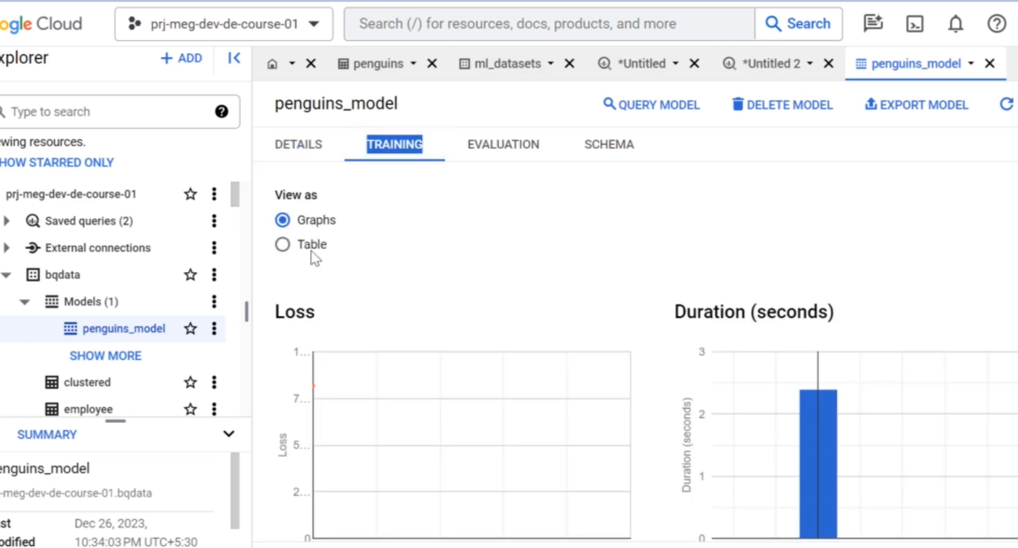
left_click(284, 245)
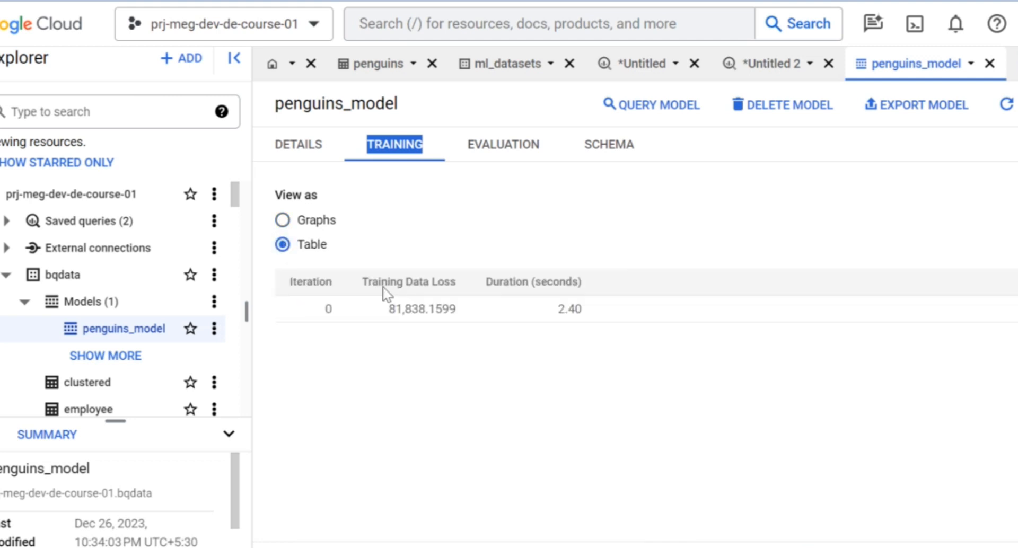
left_click(283, 222)
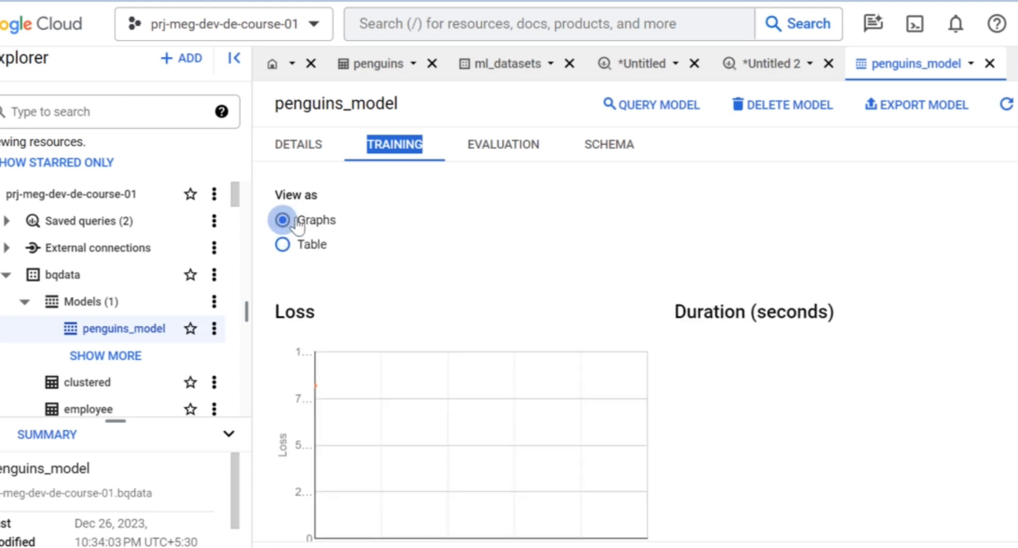
Review the model's evaluation metrics and its schema of labels and features.
left_click(516, 154)
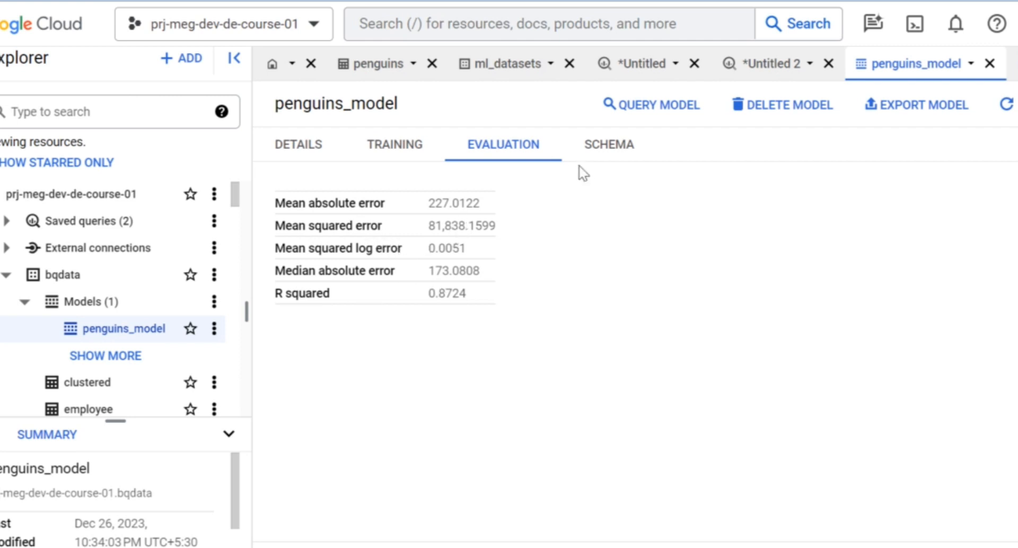
left_click(604, 154)
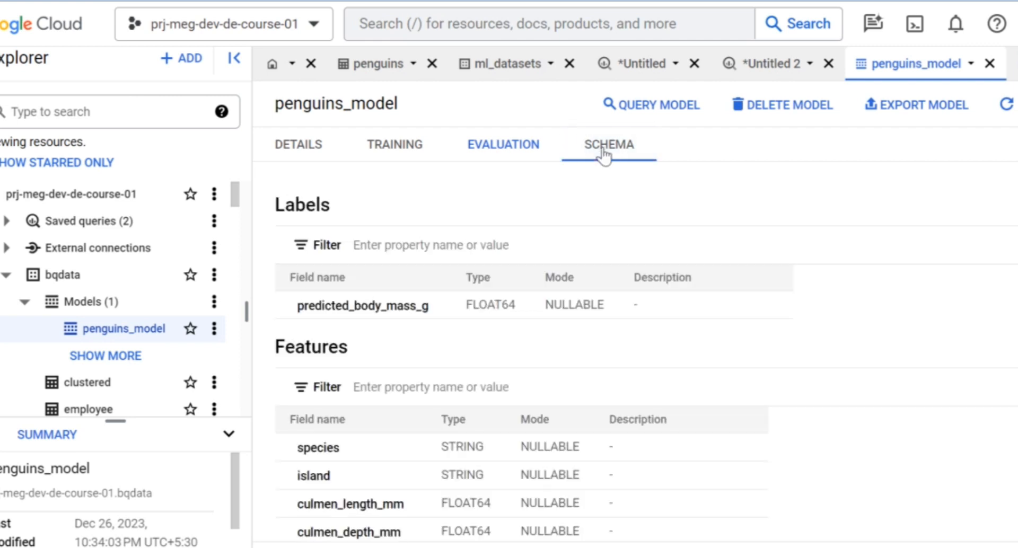
double_click(604, 153)
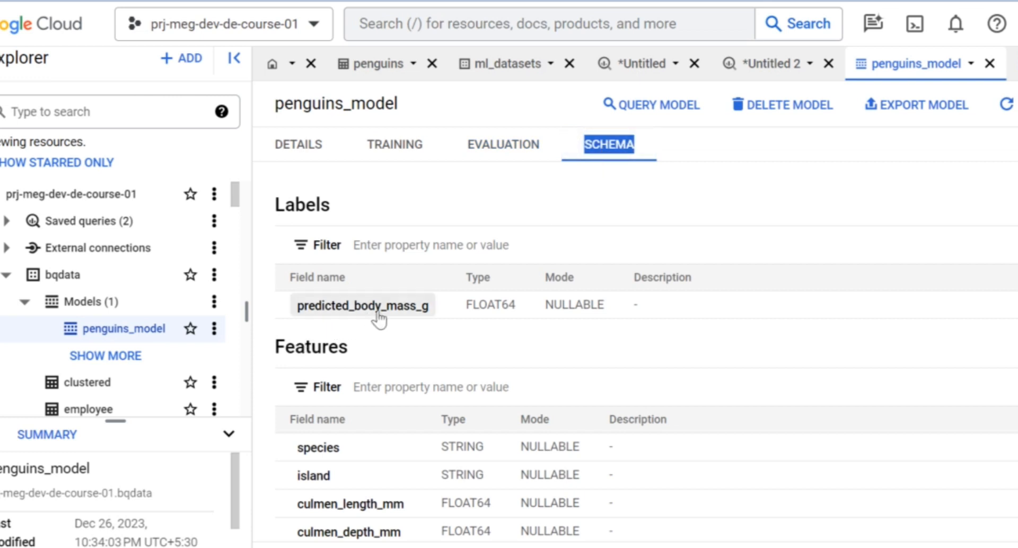
scroll(418, 321, "down", 2)
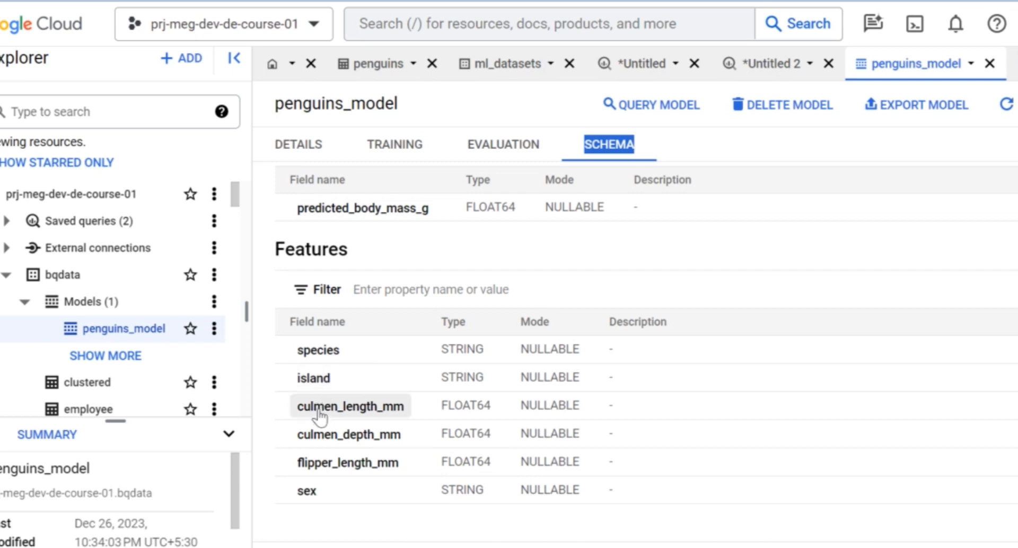
scroll(340, 376, "up", 2)
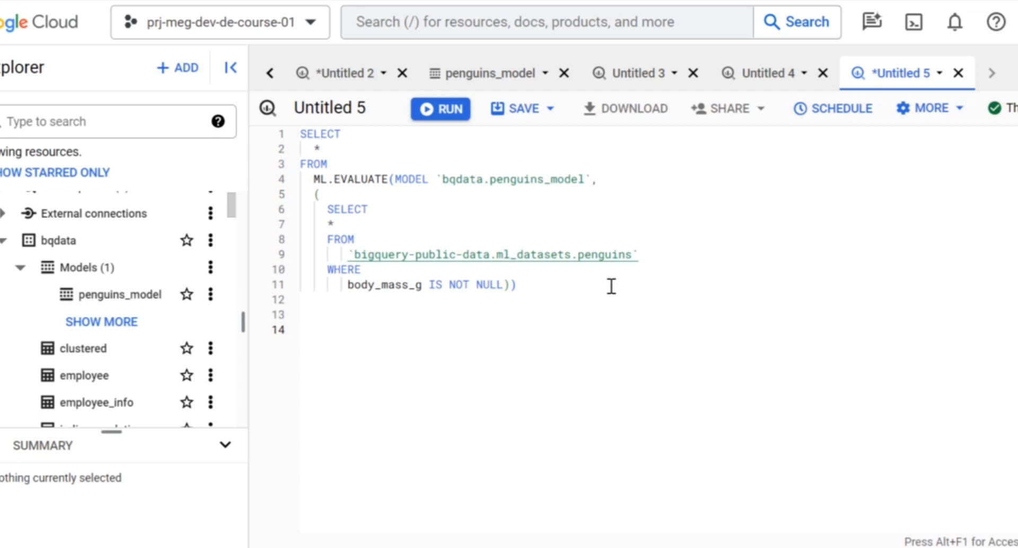
Run the ML.EVALUATE query on bqdata.penguins_model using penguins rows where body_mass_g IS NOT NULL.
left_click(314, 179)
left_click(385, 180, "shift")
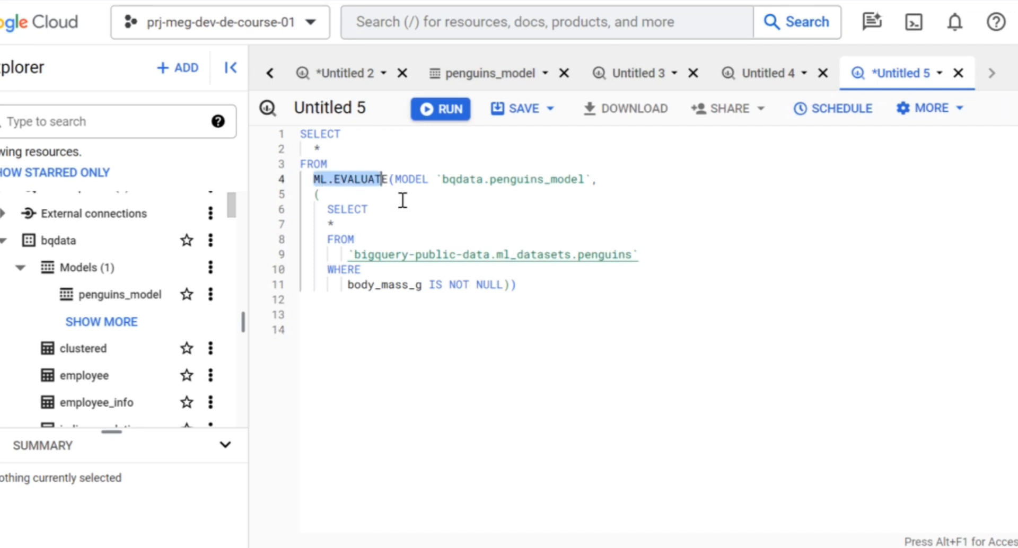
left_click(401, 200)
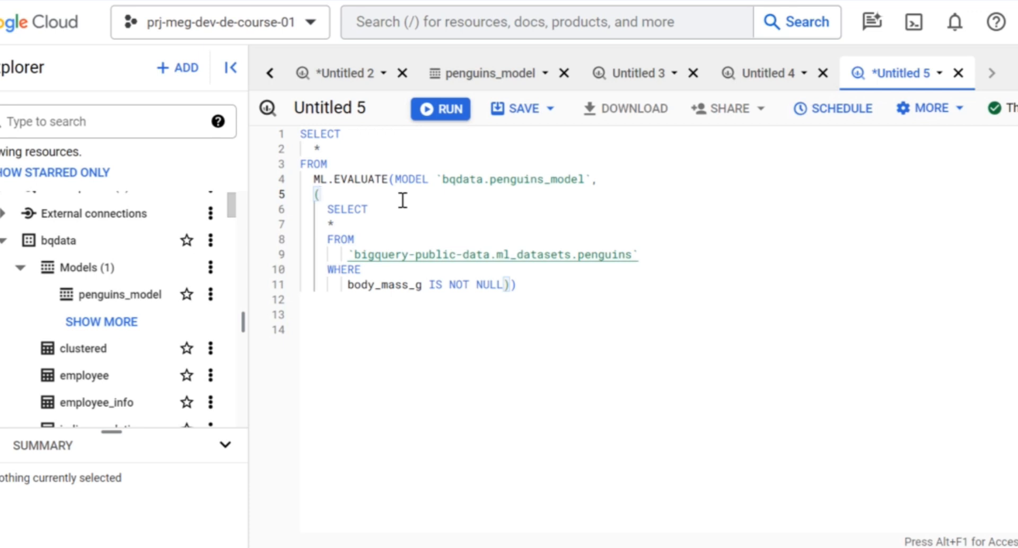
left_click(296, 135)
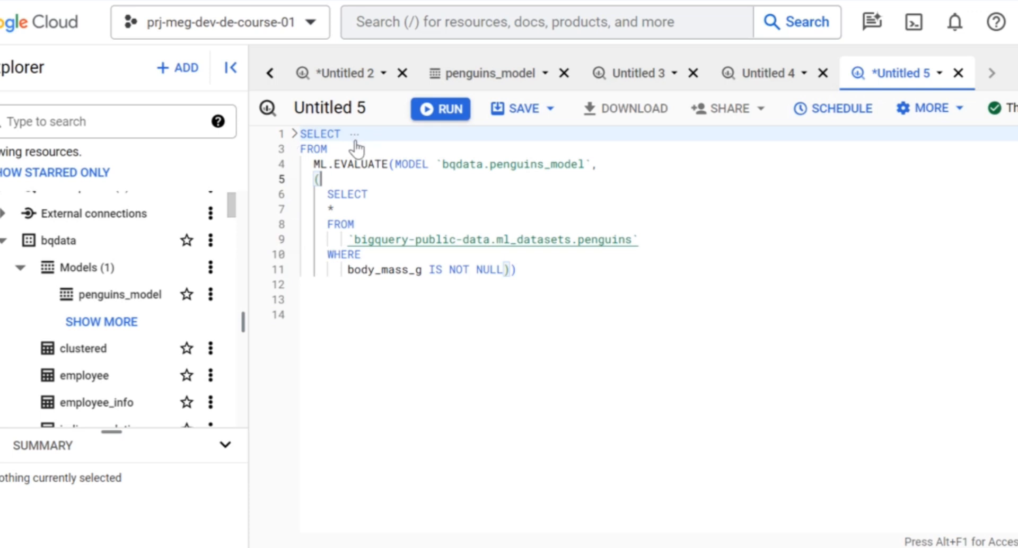
left_click(296, 135)
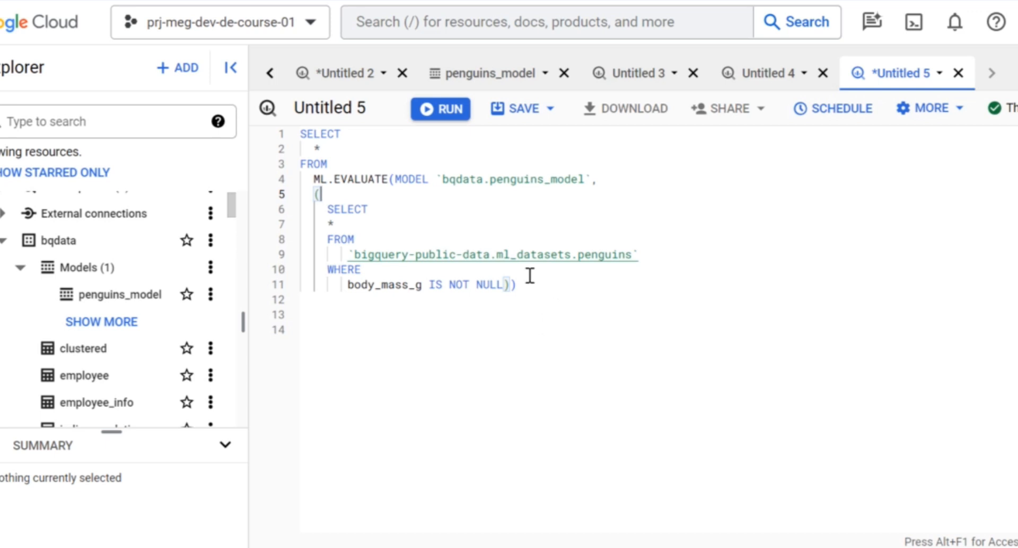
left_click(542, 316)
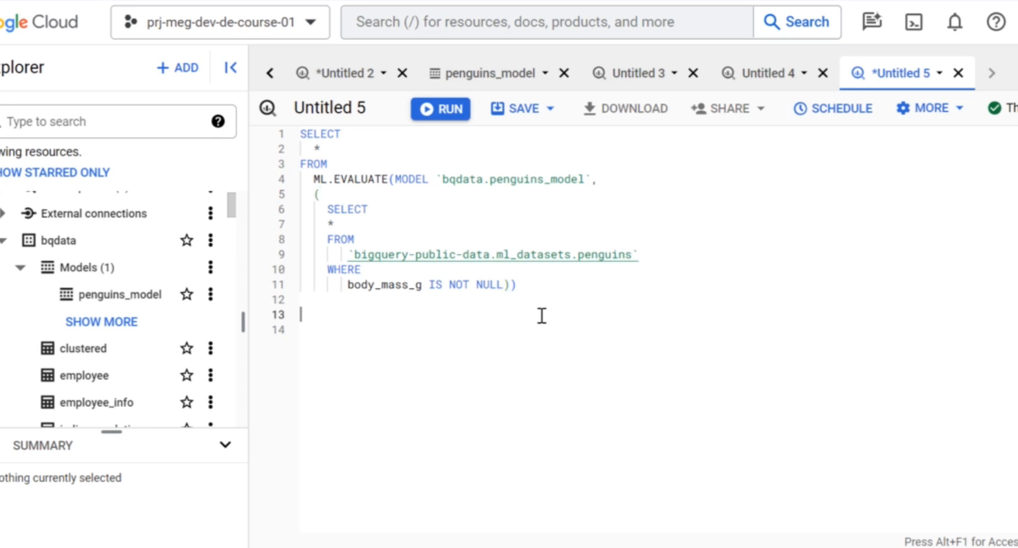
left_click(438, 109)
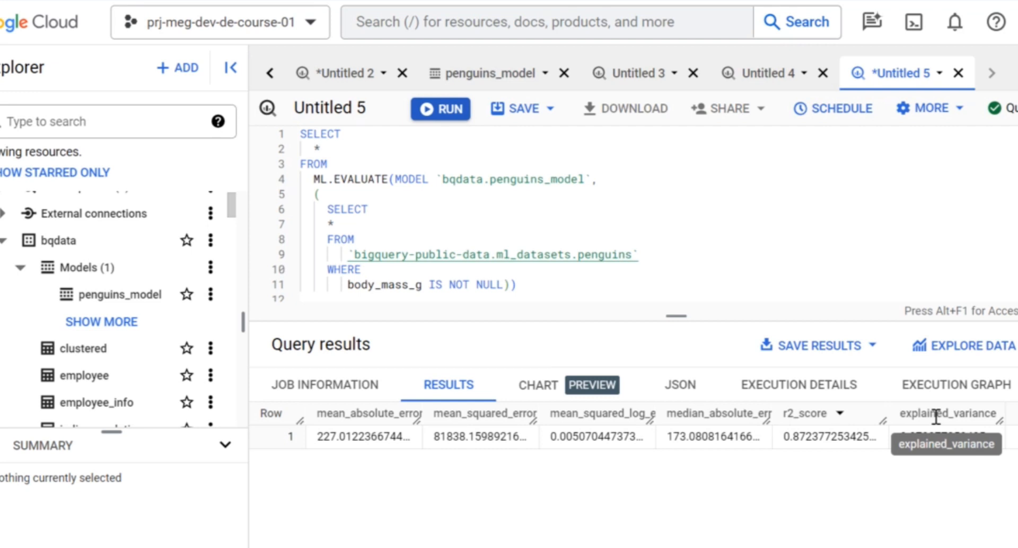
Examine the evaluation query's execution details, scrolling through its stages.
left_click(780, 386)
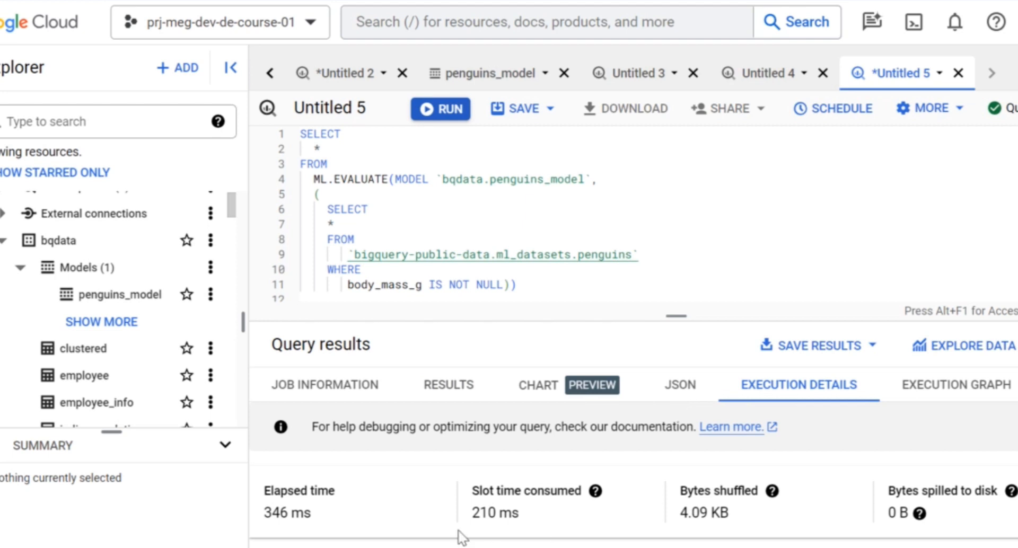
scroll(460, 537, "down", 1)
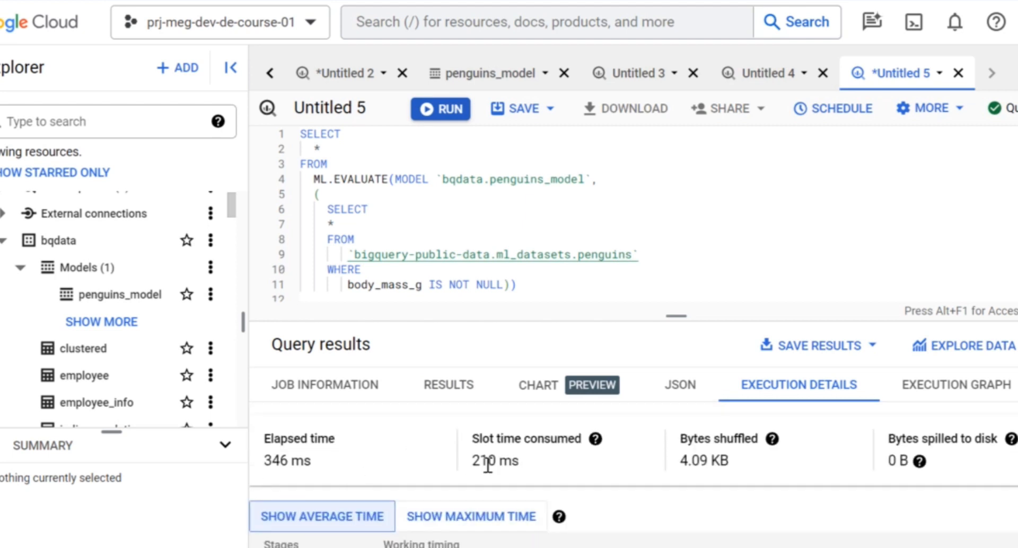
scroll(567, 475, "down", 3)
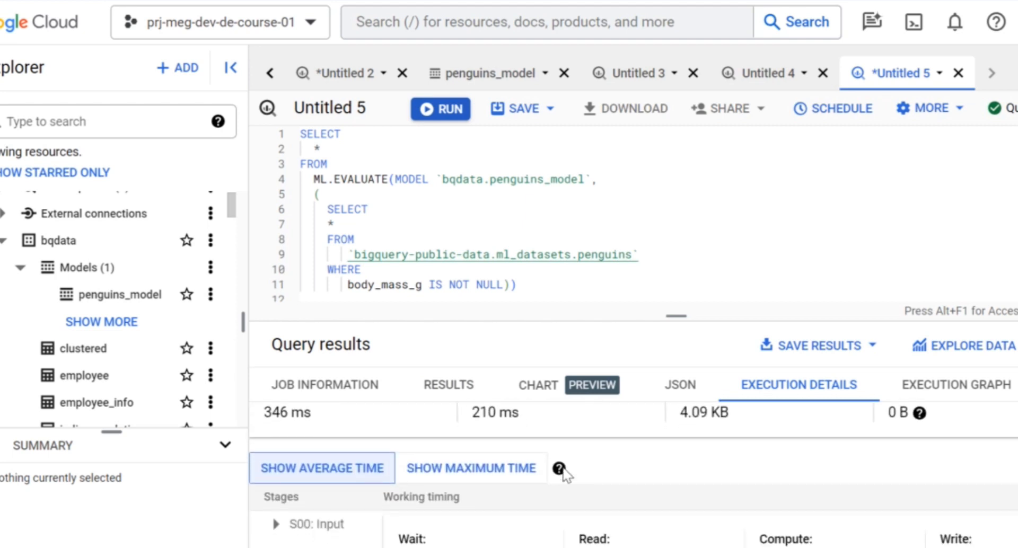
scroll(567, 475, "down", 3)
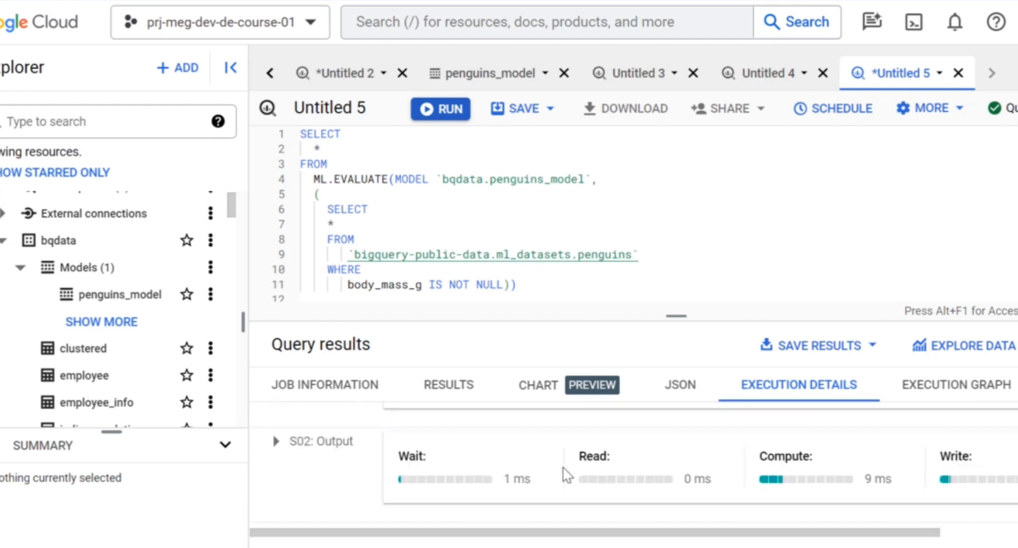
scroll(567, 475, "down", 1)
scroll(567, 475, "up", 4)
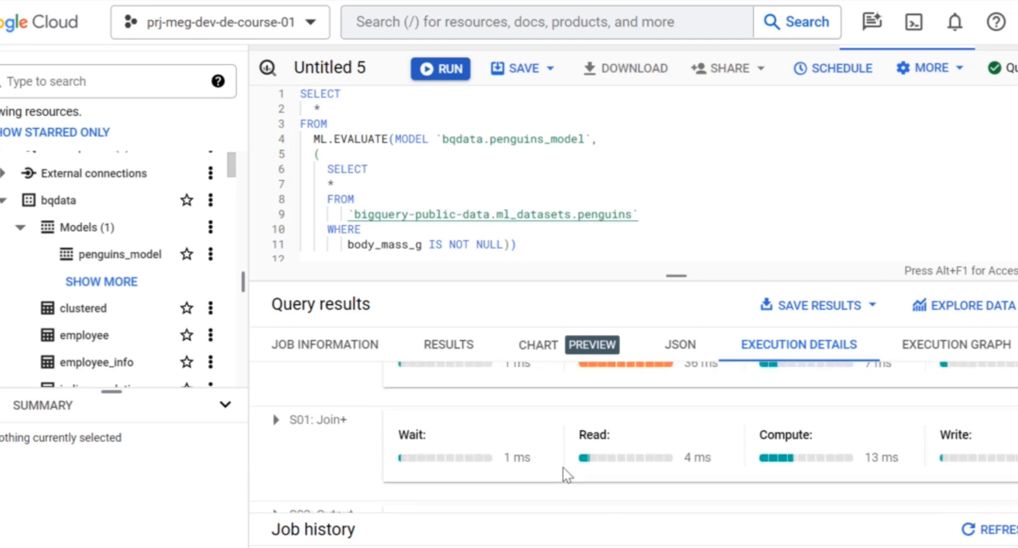
scroll(565, 474, "down", 4)
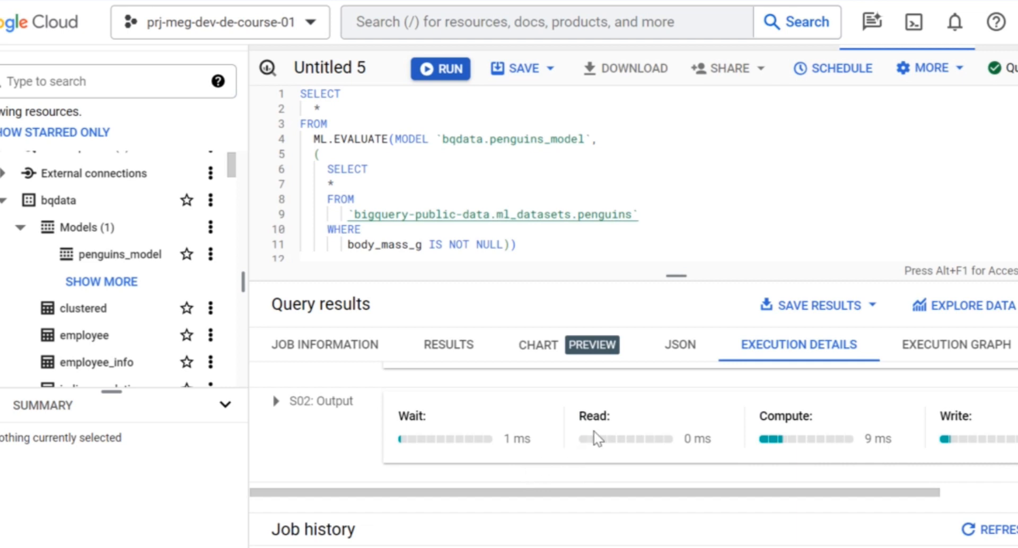
scroll(595, 439, "up", 1)
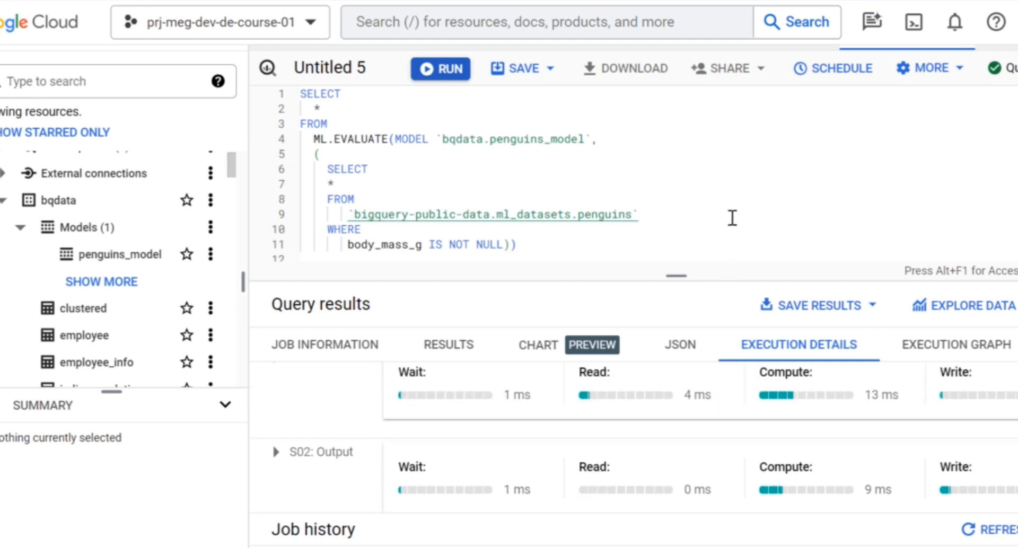
scroll(733, 217, "up", 1)
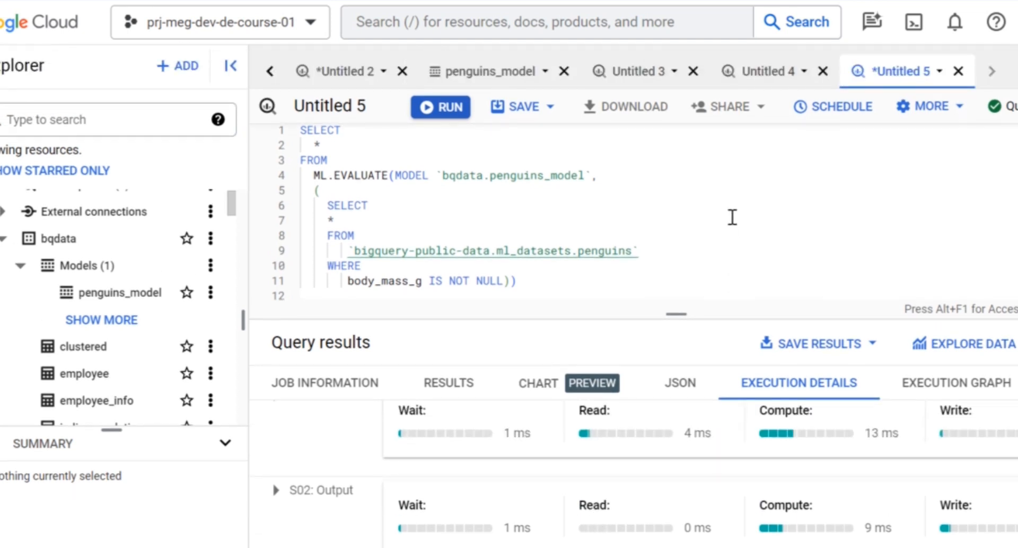